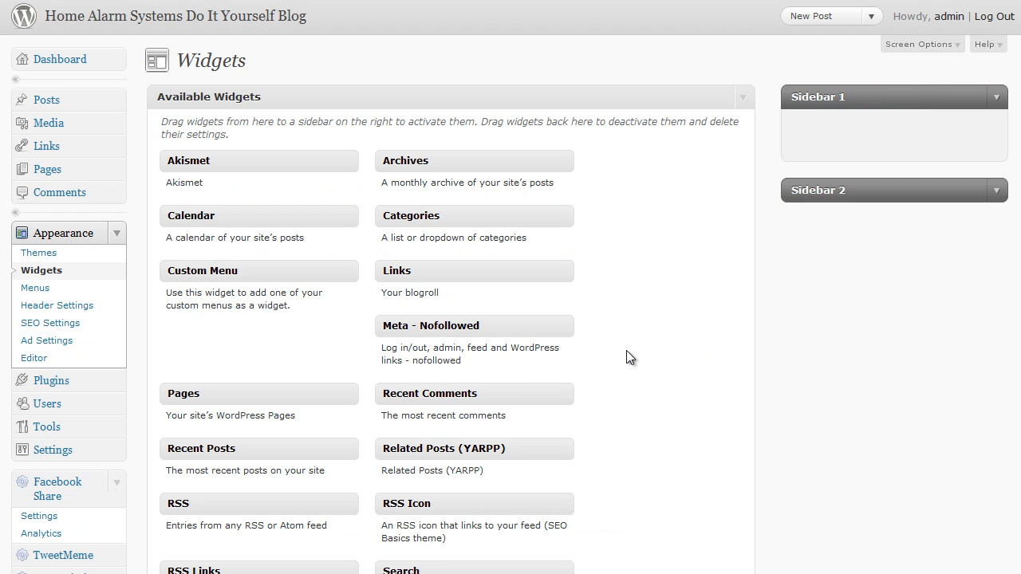
# Step: Add the Recent Posts widget to Sidebar 1 and the Related Posts (YARPP) widget to Sidebar 2
pyautogui.scroll(-2, 627, 359)
pyautogui.moveTo(225, 371); pyautogui.dragTo(863, 50)
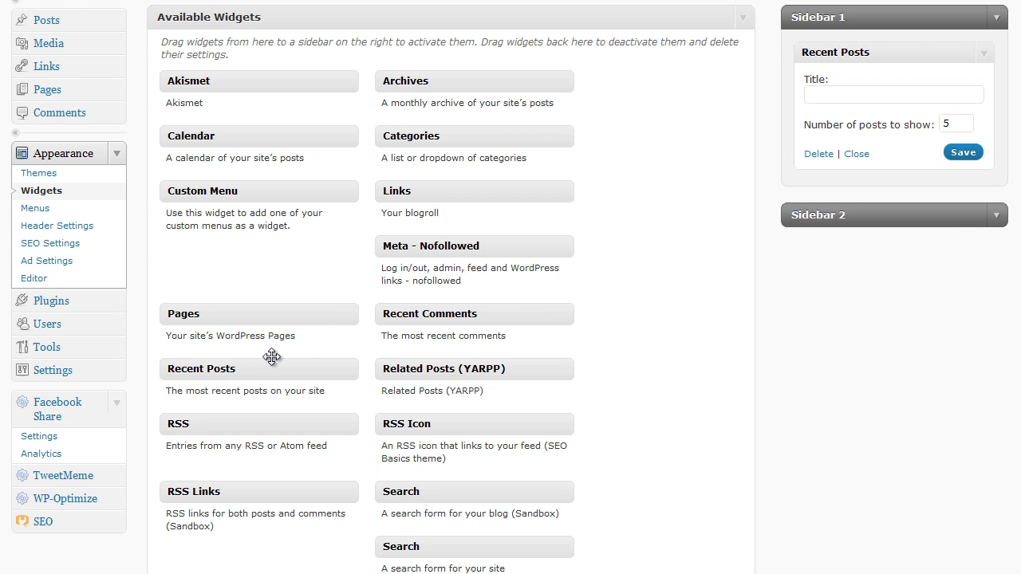
pyautogui.click(996, 215)
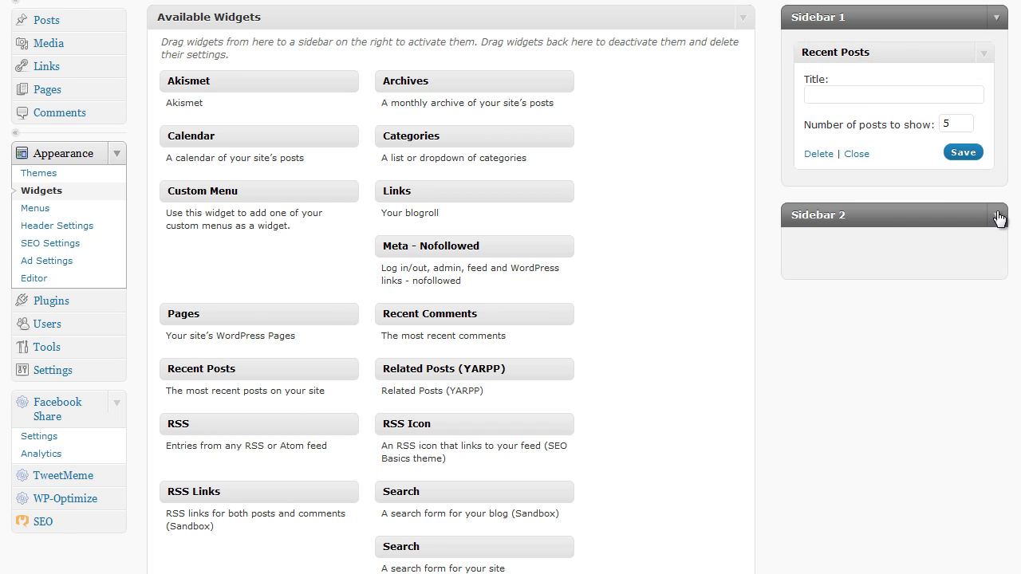
pyautogui.moveTo(493, 370); pyautogui.dragTo(897, 254)
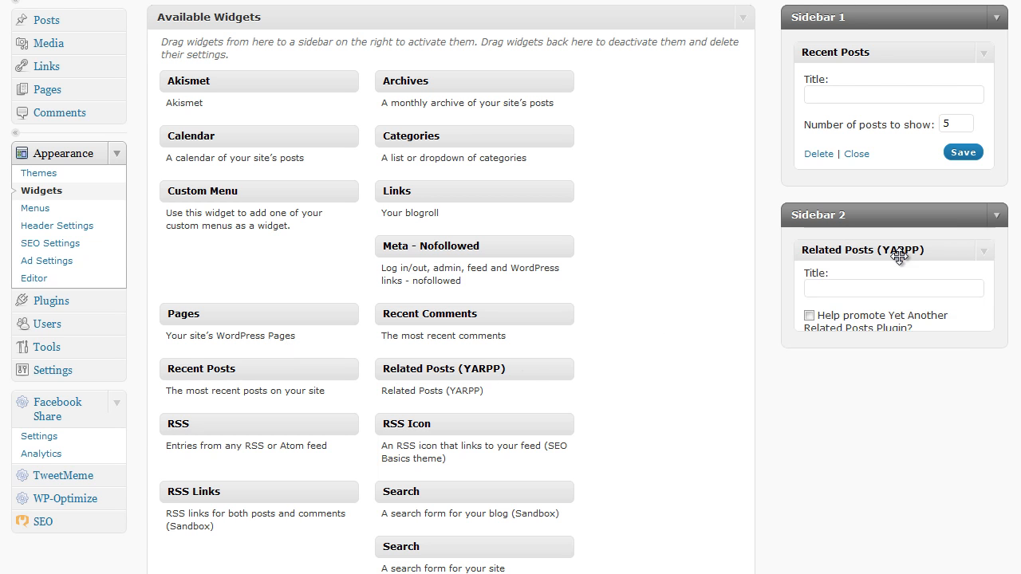
# Step: Set the Recent Posts widget in Sidebar 1 to show 11 posts, save it and collapse its settings
pyautogui.doubleClick(963, 124)
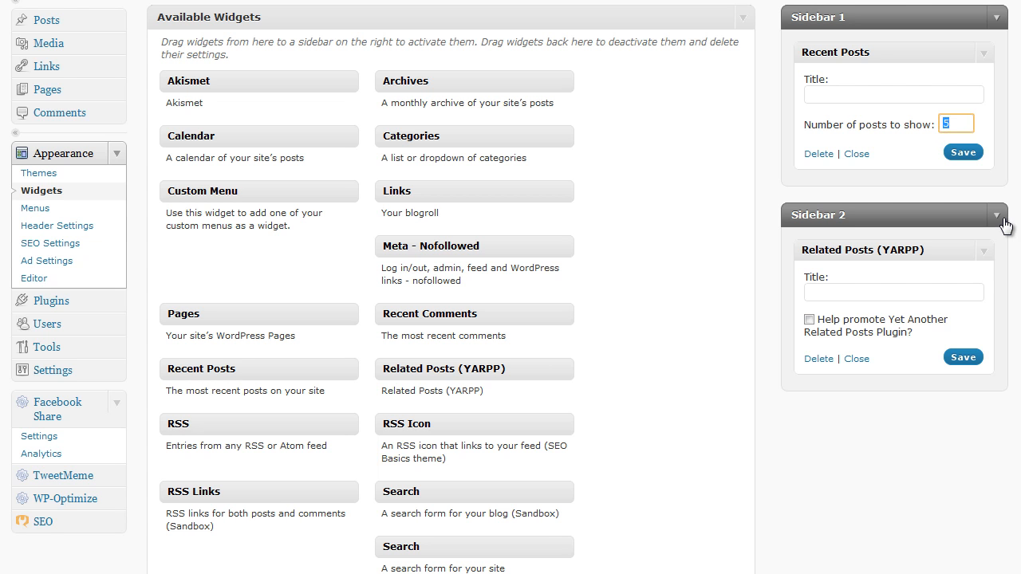
pyautogui.write('9')
pyautogui.press('BackSpace')
pyautogui.write('11')
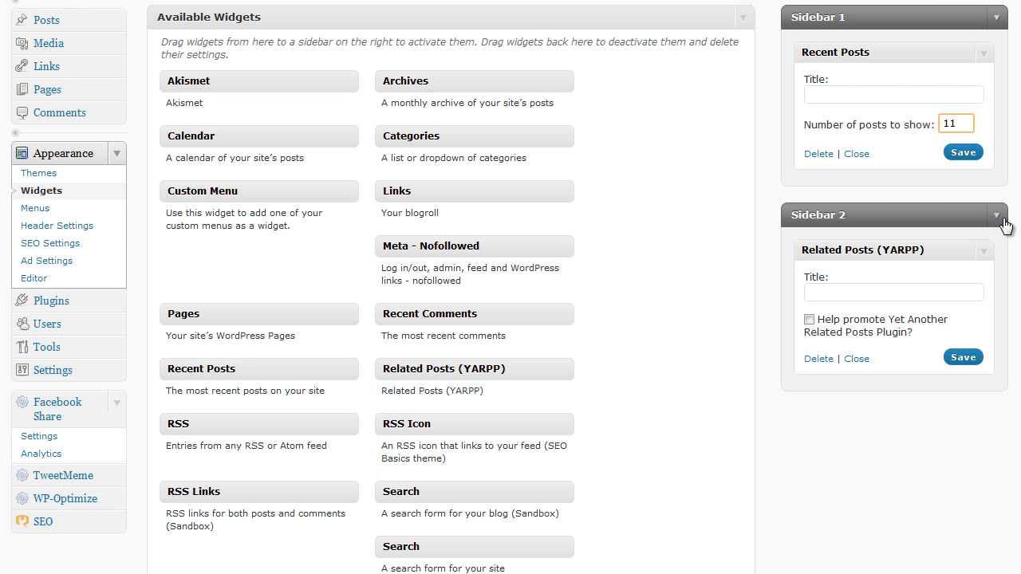
pyautogui.click(964, 154)
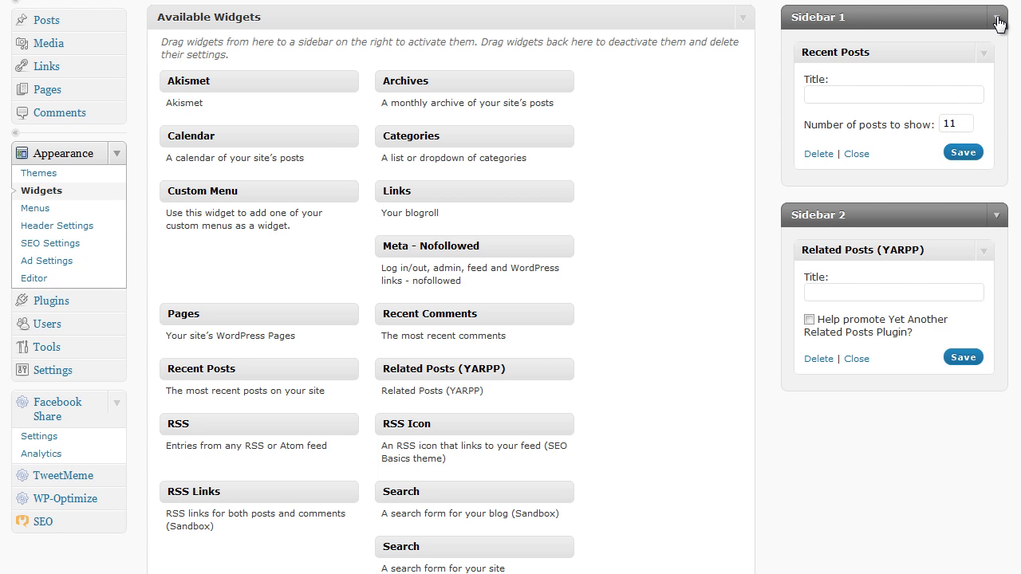
pyautogui.click(987, 58)
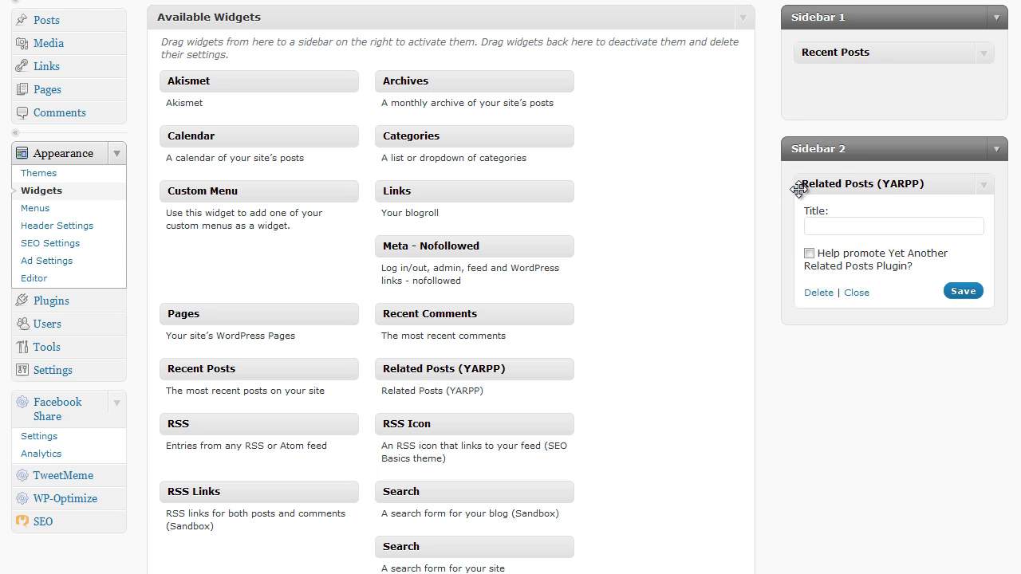
# Step: Title the Related Posts (YARPP) widget "Related Posts", save it and collapse its settings
pyautogui.click(831, 225)
pyautogui.write('Realted Posts')
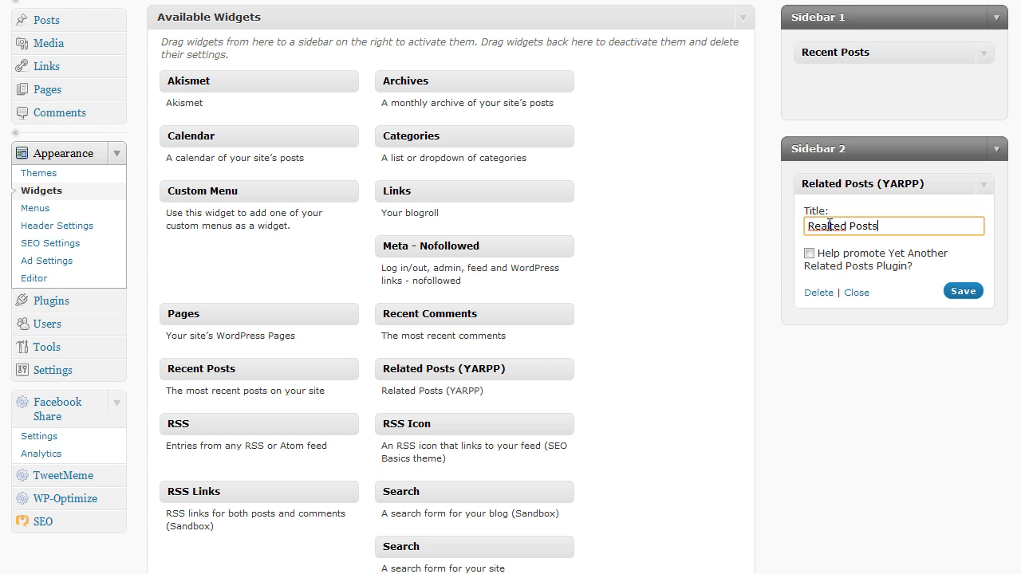
pyautogui.click(824, 225)
pyautogui.press('BackSpace')
pyautogui.write('a')
pyautogui.click(963, 292)
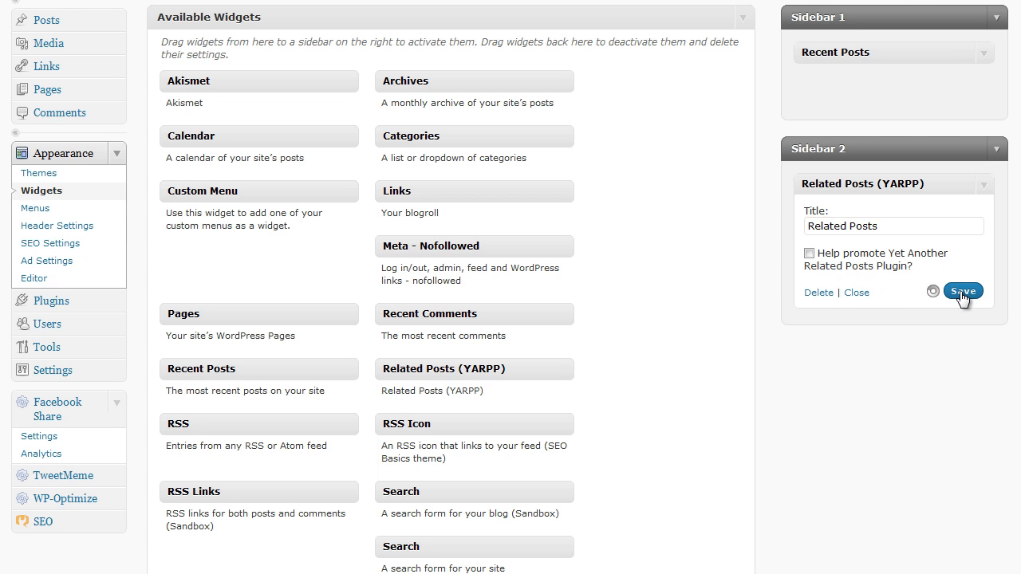
pyautogui.click(987, 189)
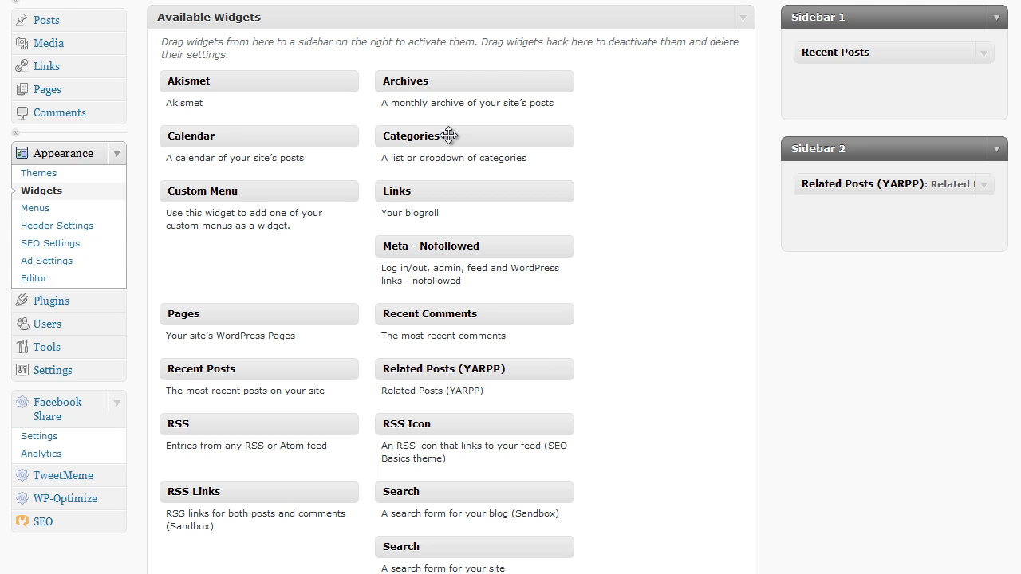
# Step: Add the Categories widget to Sidebar 2 below Related Posts and save it with post counts shown
pyautogui.moveTo(449, 136); pyautogui.dragTo(883, 228)
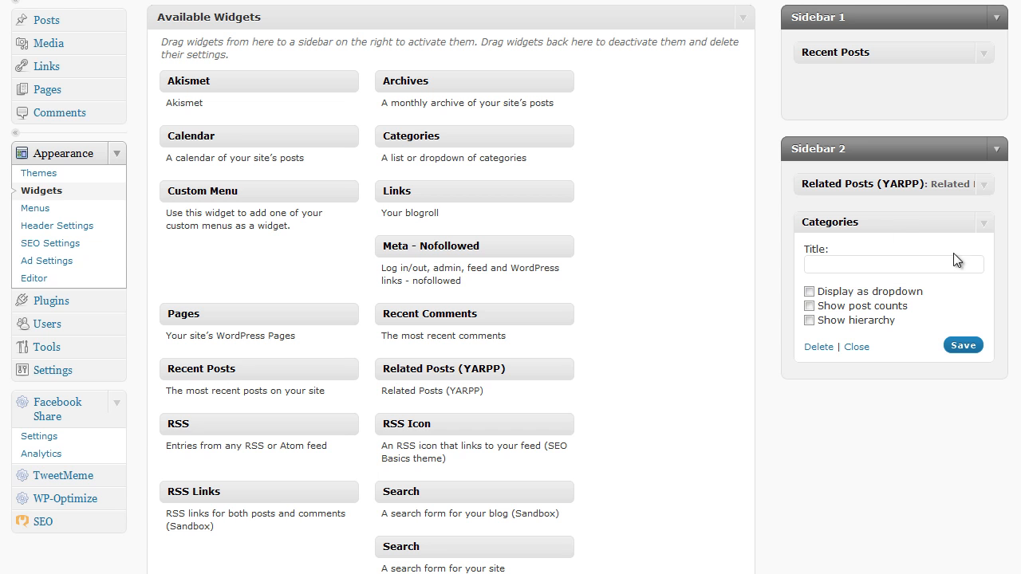
pyautogui.click(809, 307)
pyautogui.click(963, 346)
pyautogui.click(984, 223)
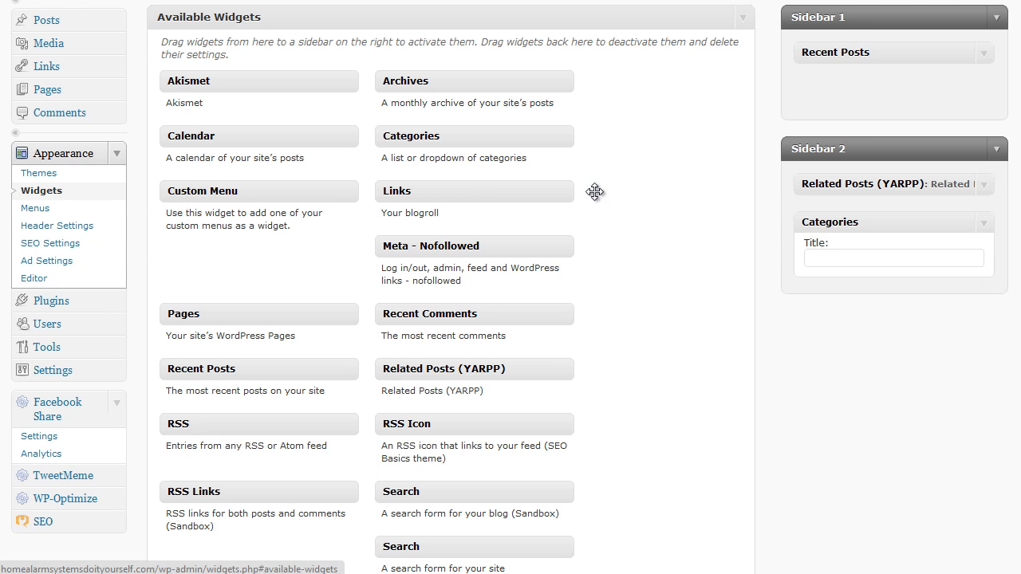
# Step: Add the Links widget to Sidebar 1 and, above it, a saved Recent Comments widget showing 7 comments
pyautogui.moveTo(462, 187); pyautogui.dragTo(877, 88)
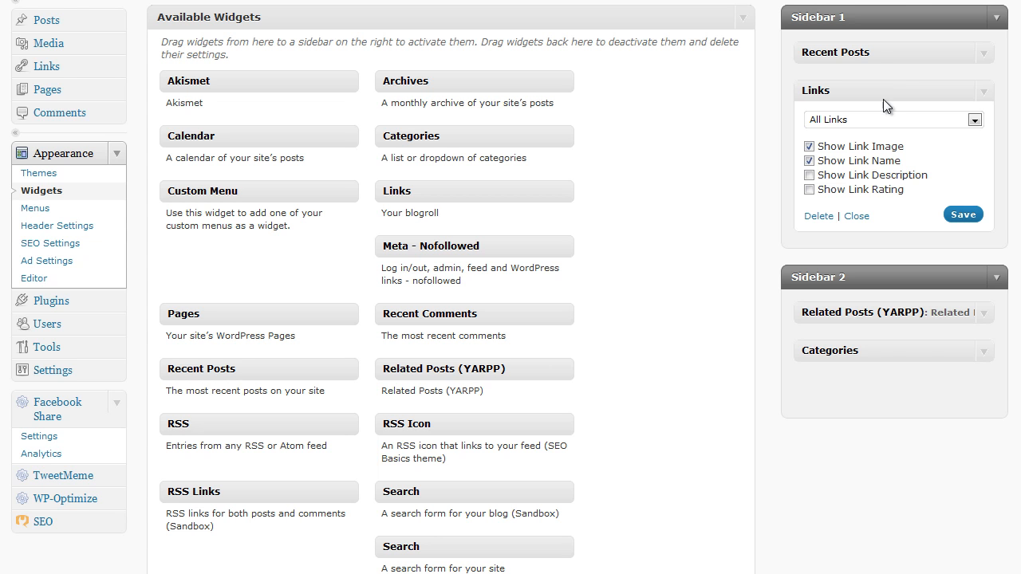
pyautogui.click(984, 94)
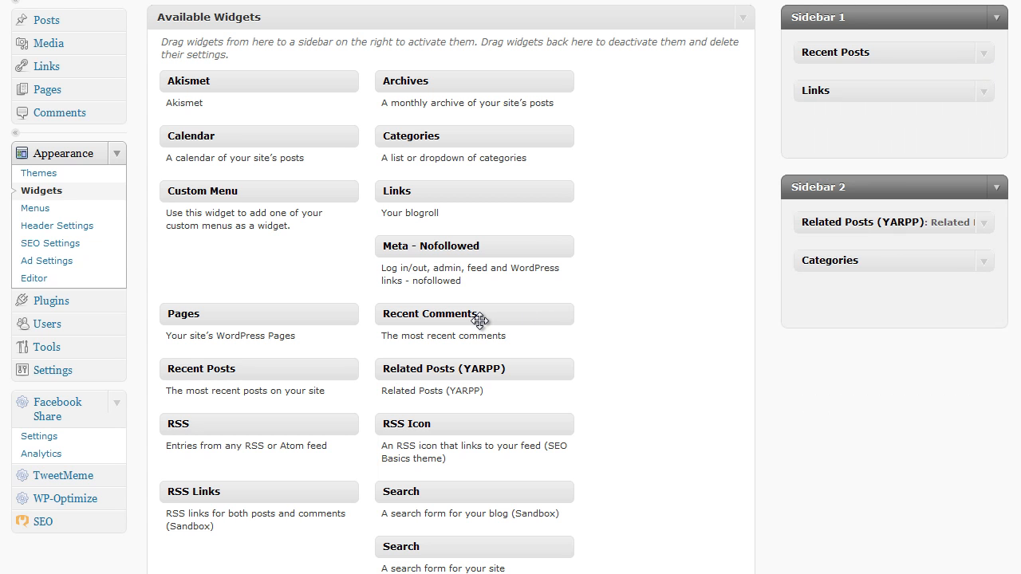
pyautogui.moveTo(479, 320); pyautogui.dragTo(892, 98)
pyautogui.doubleClick(818, 175)
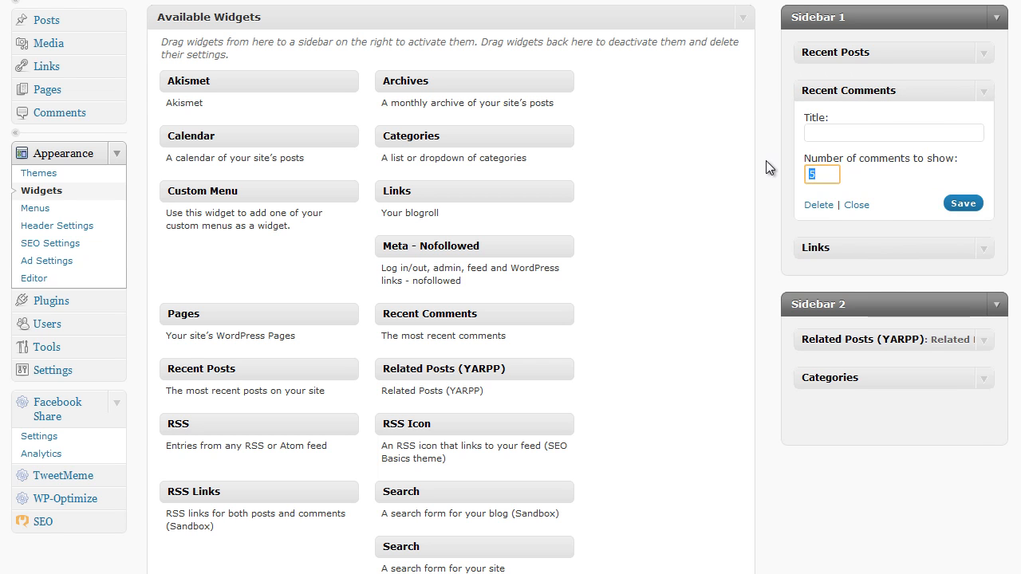
pyautogui.write('7')
pyautogui.click(961, 205)
pyautogui.click(983, 97)
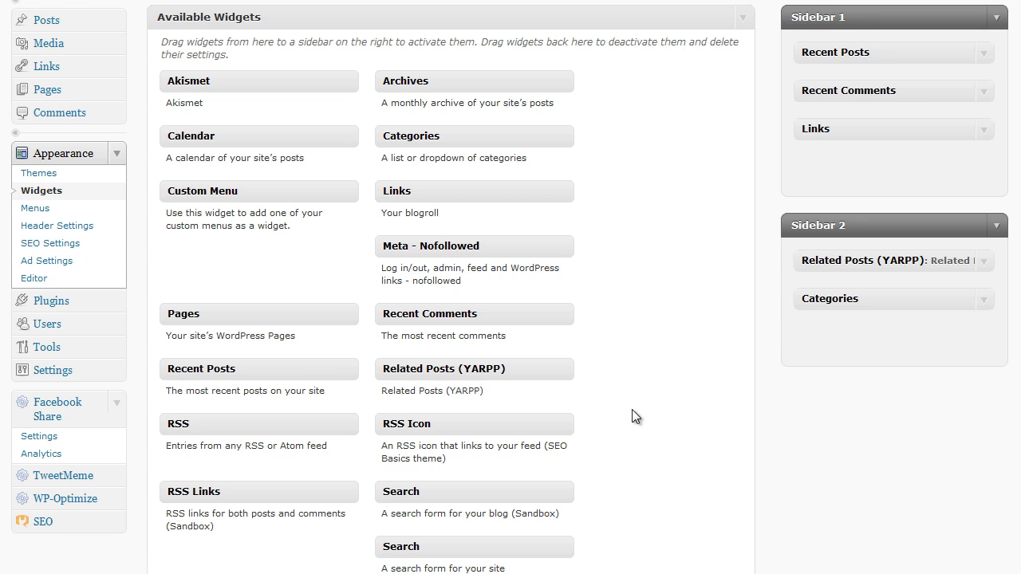
# Step: Add the Stats widget to Sidebar 2 below Categories
pyautogui.scroll(-2, 631, 409)
pyautogui.scroll(-2, 604, 413)
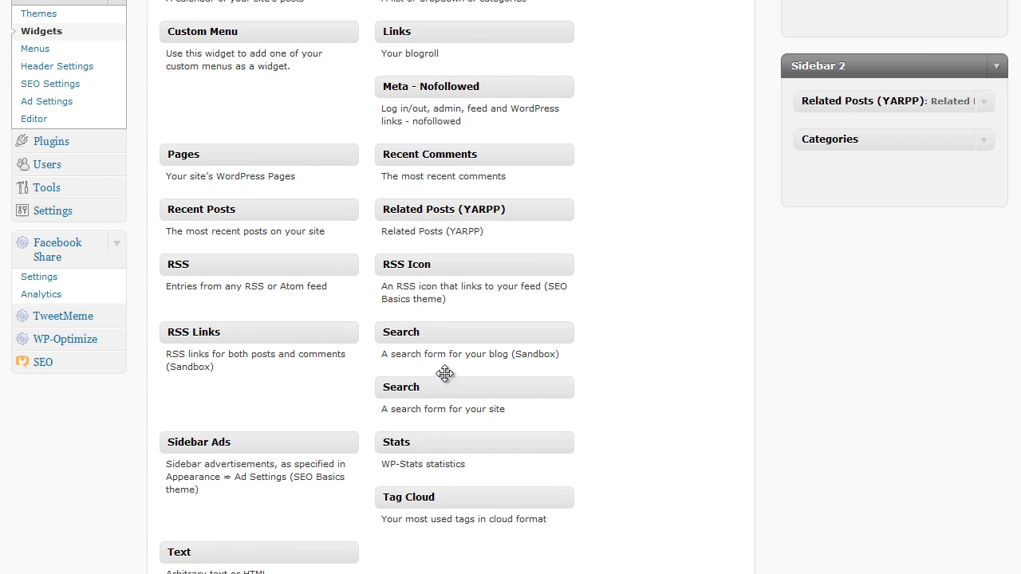
pyautogui.scroll(-2, 597, 391)
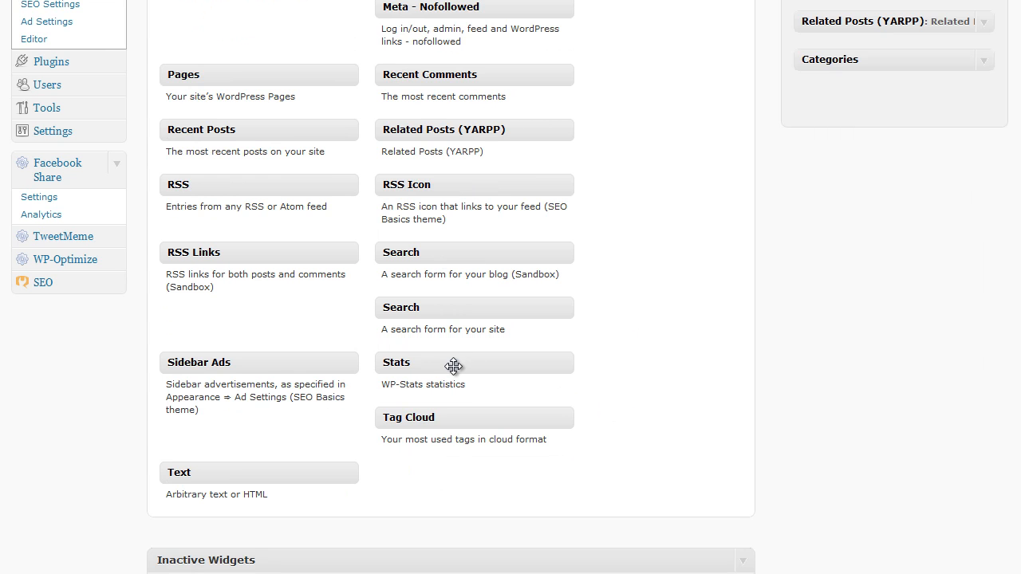
pyautogui.moveTo(454, 364); pyautogui.dragTo(891, 104)
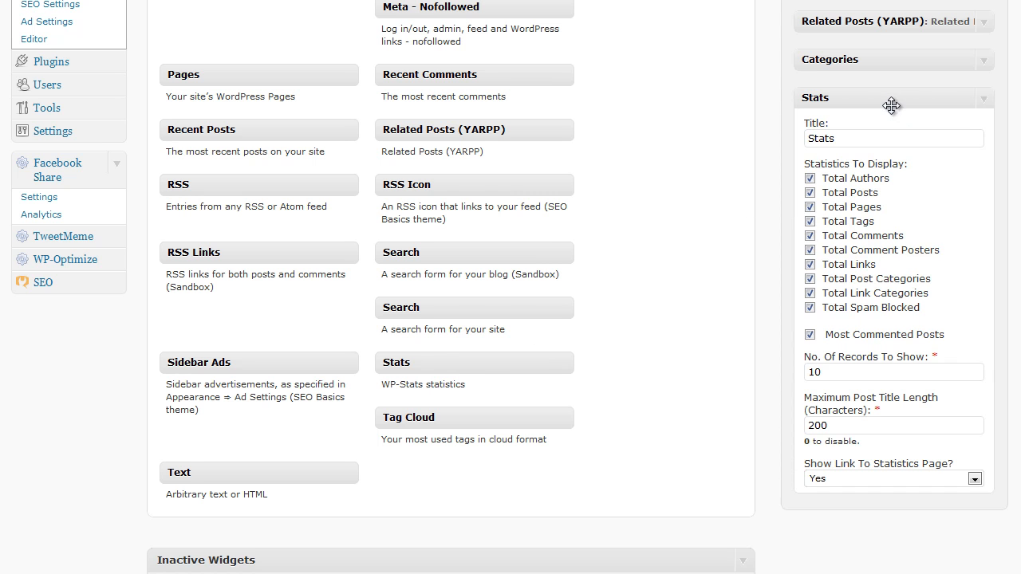
# Step: Exclude Total Authors, Total Pages, Total Post Categories and Total Link Categories from the Stats widget in Sidebar 2, and save it
pyautogui.click(810, 180)
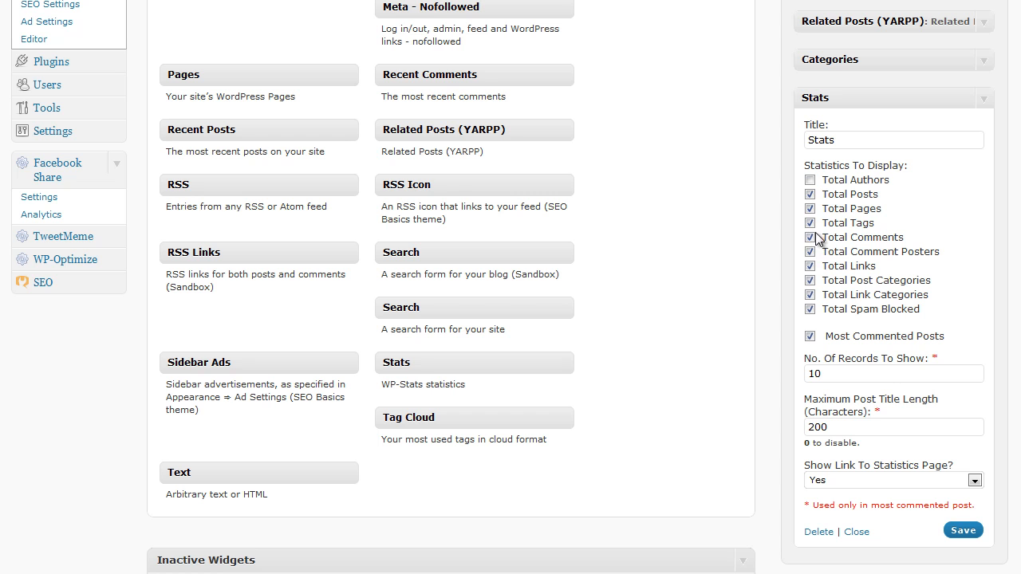
pyautogui.click(810, 222)
pyautogui.click(810, 223)
pyautogui.click(809, 208)
pyautogui.click(809, 280)
pyautogui.click(810, 295)
pyautogui.click(967, 531)
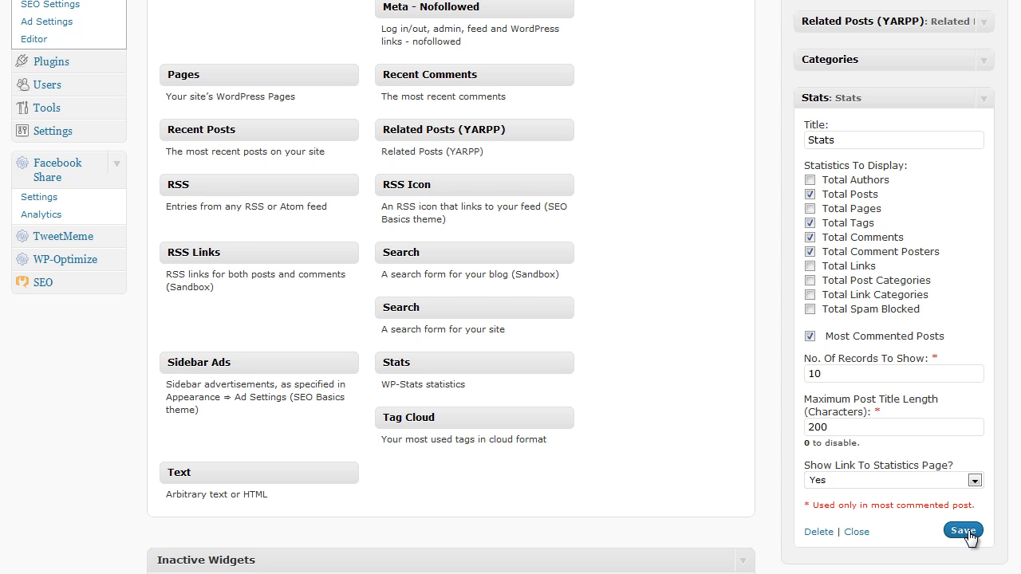
pyautogui.click(986, 103)
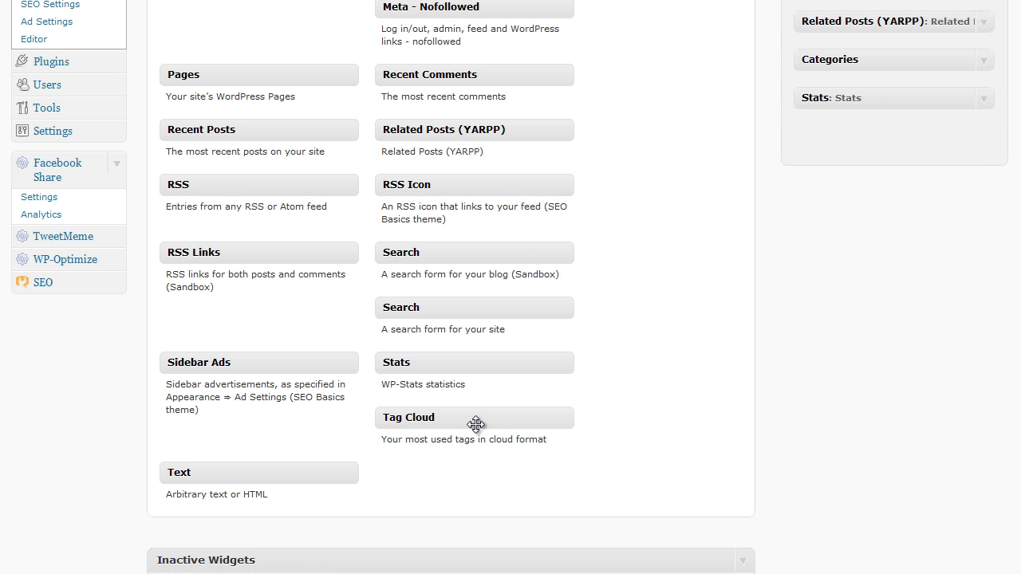
pyautogui.scroll(4, 688, 323)
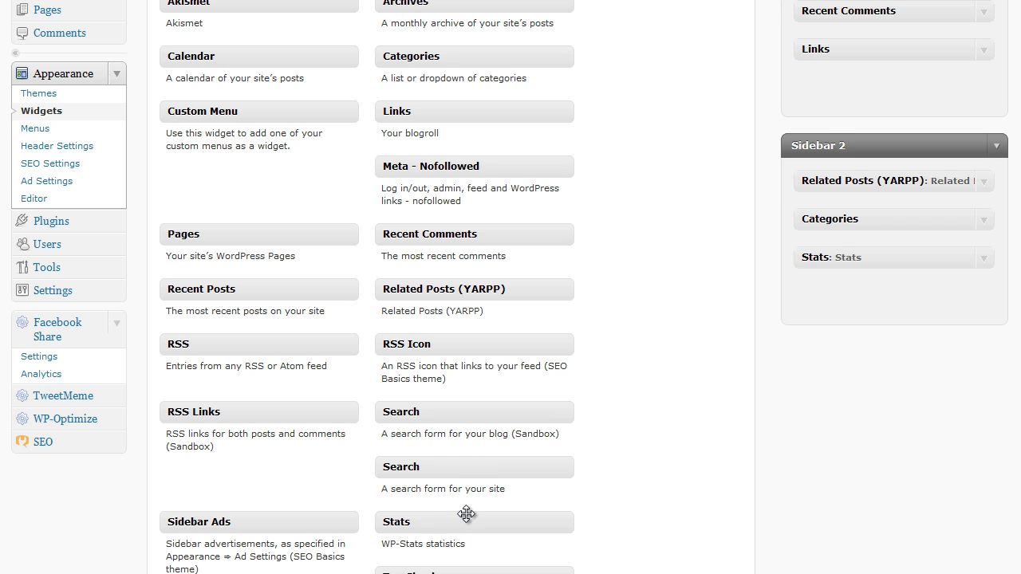
pyautogui.moveTo(458, 523); pyautogui.dragTo(880, 94)
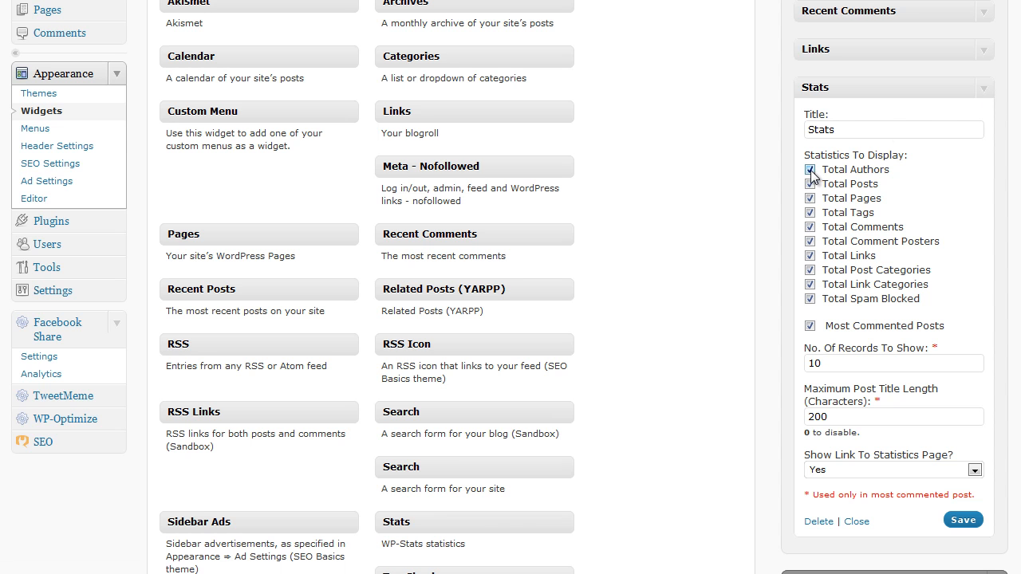
pyautogui.click(987, 93)
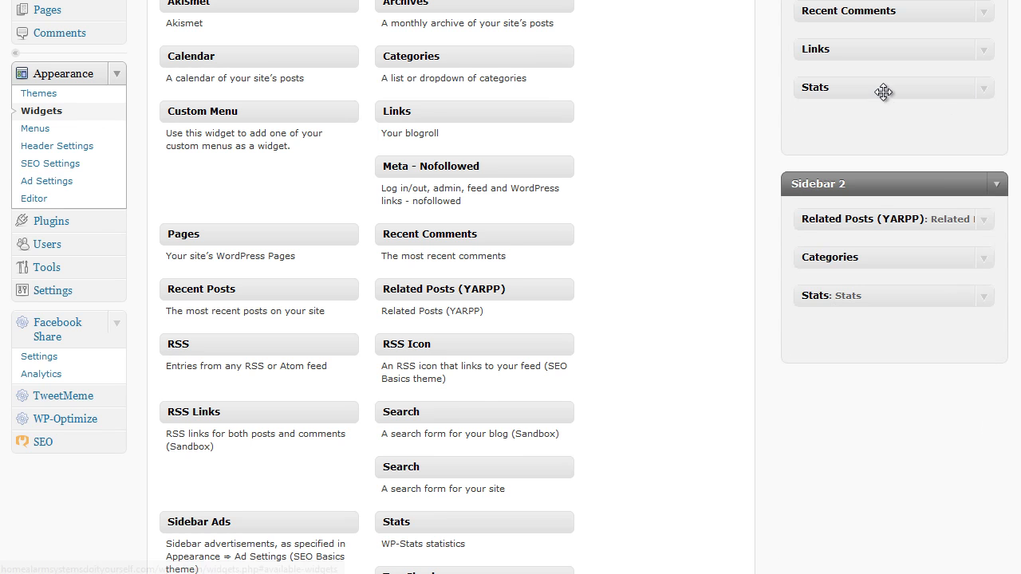
pyautogui.moveTo(878, 91); pyautogui.dragTo(422, 373)
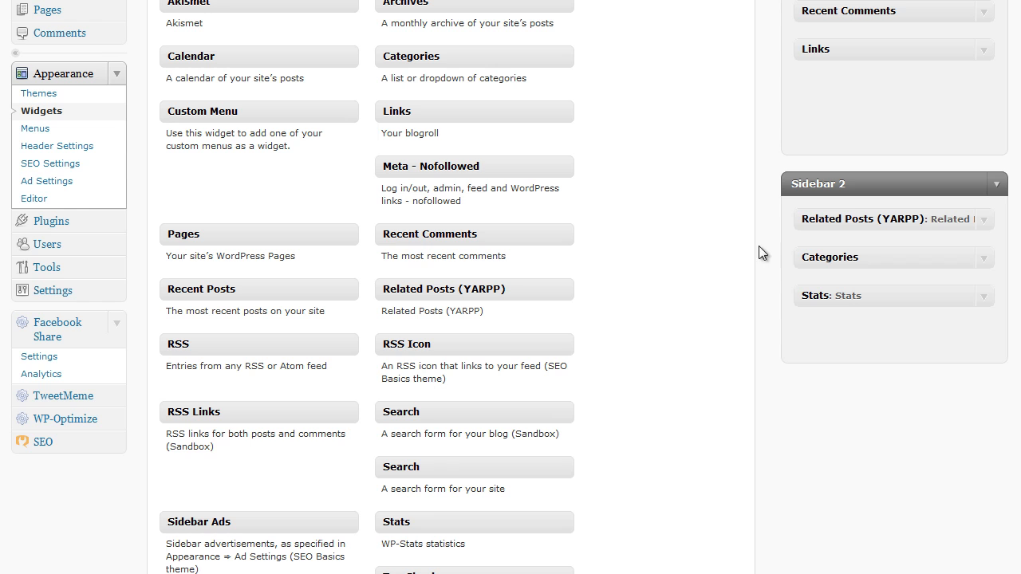
# Step: Add the Tag Cloud widget to Sidebar 1 below Links, save it and collapse its settings
pyautogui.scroll(-3, 648, 263)
pyautogui.moveTo(458, 415); pyautogui.dragTo(864, 50)
pyautogui.click(965, 166)
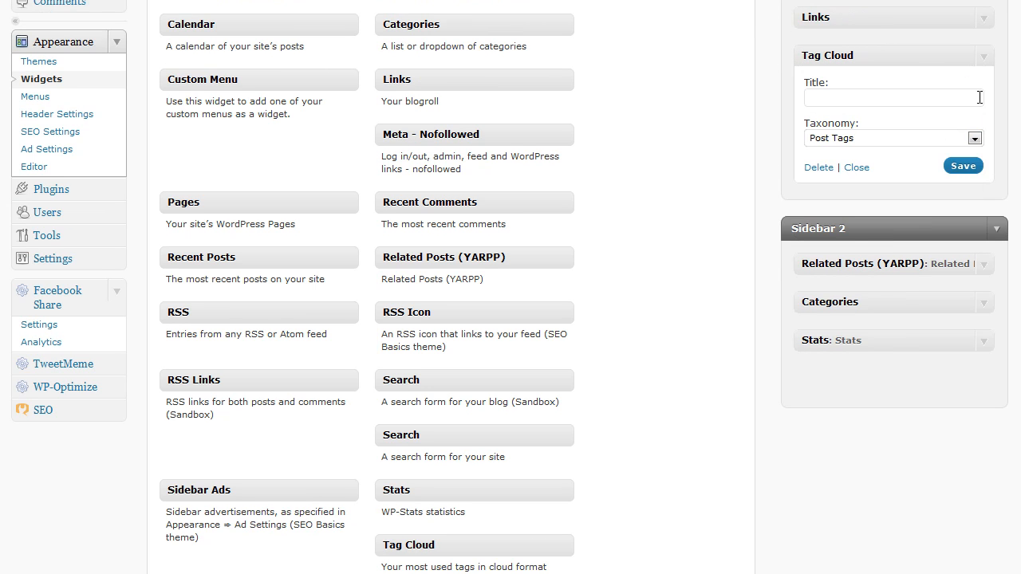
pyautogui.click(984, 58)
# Step: Add the Sidebar Ads widget to Sidebar 1 and move it into Sidebar 2 between Related Posts (YARPP) and Categories
pyautogui.scroll(-2, 638, 340)
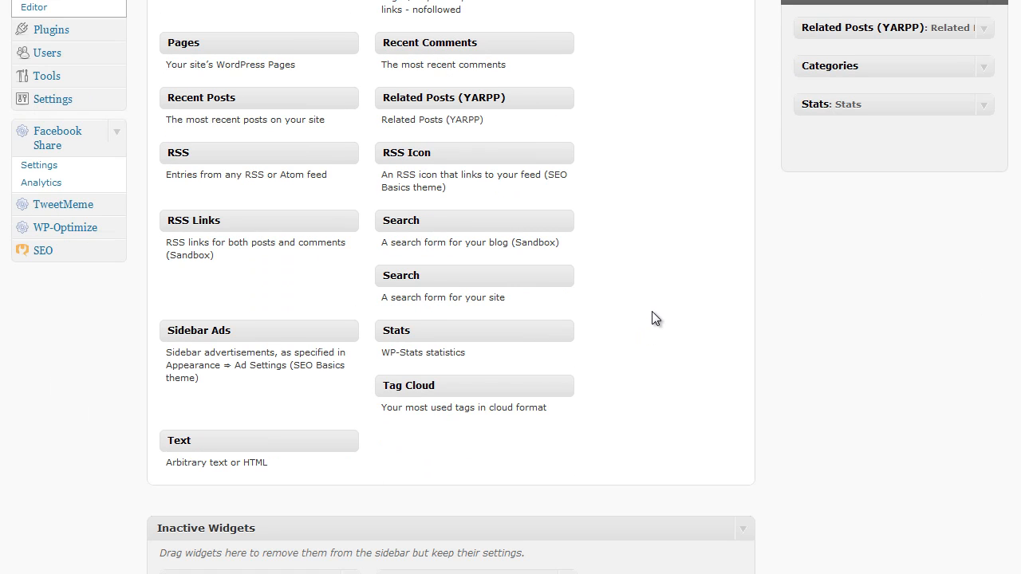
pyautogui.scroll(2, 658, 312)
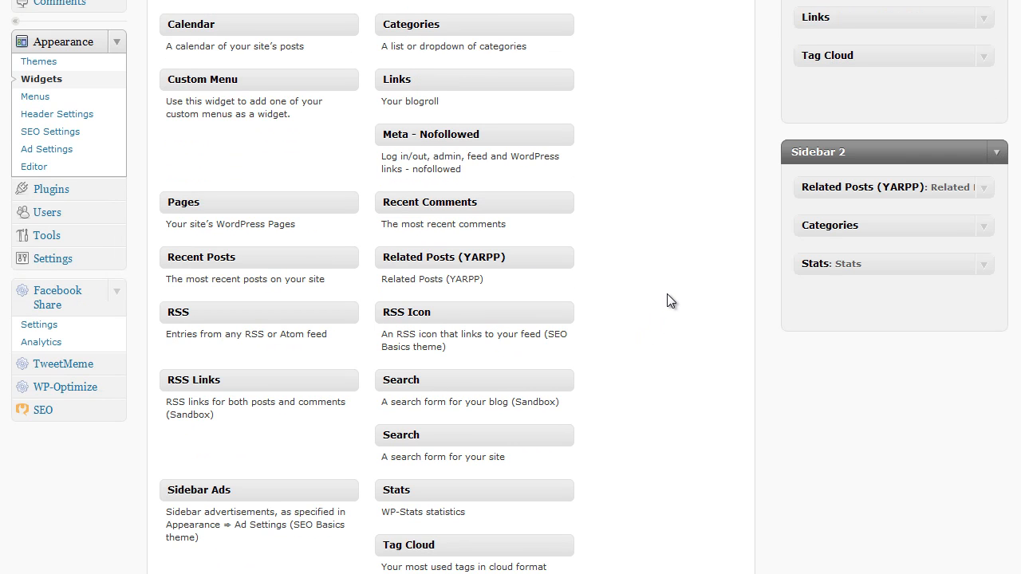
pyautogui.scroll(1, 669, 301)
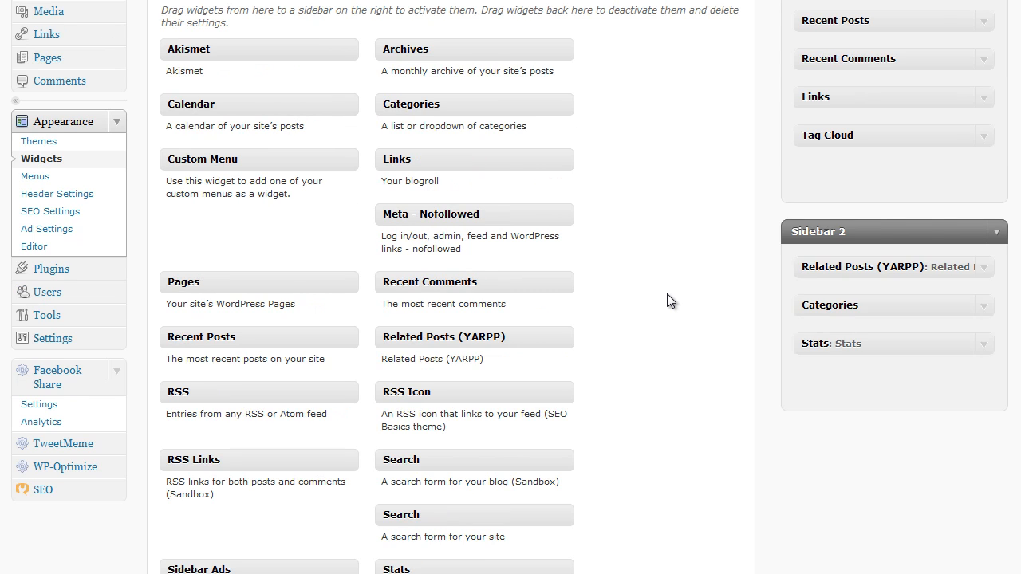
pyautogui.scroll(-2, 668, 297)
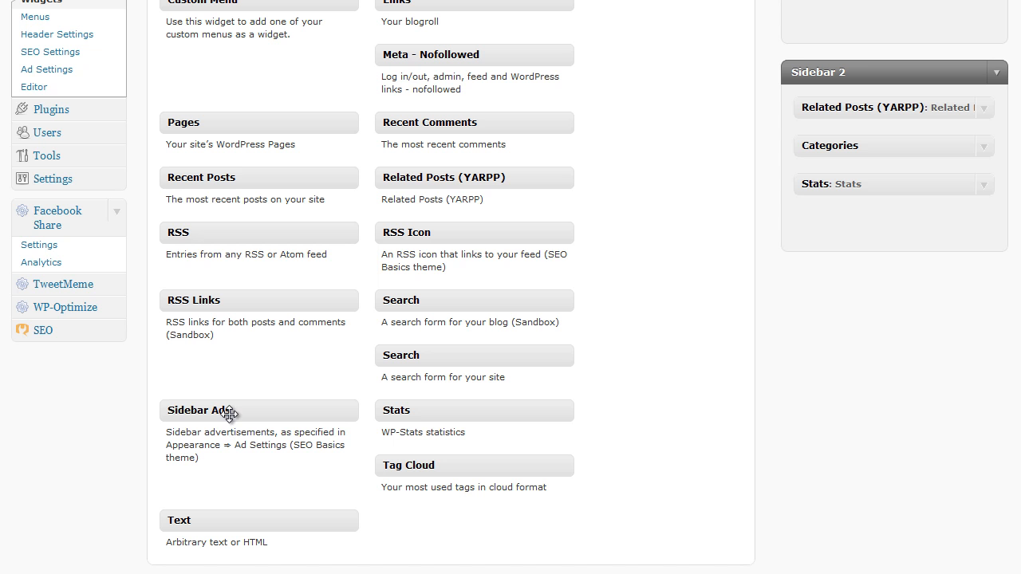
pyautogui.moveTo(229, 414); pyautogui.dragTo(897, 36)
pyautogui.scroll(3, 651, 175)
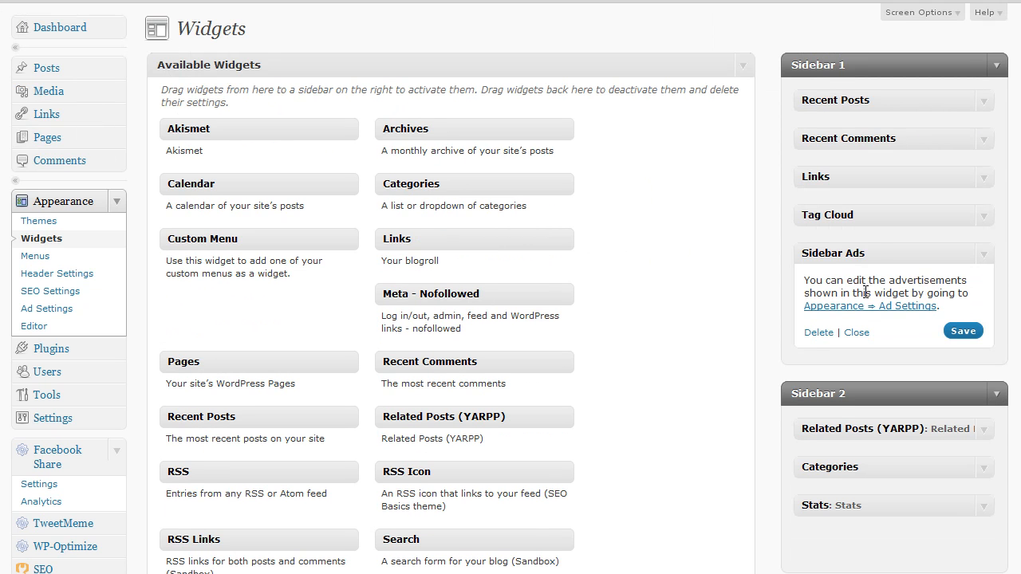
pyautogui.moveTo(875, 254); pyautogui.dragTo(871, 383)
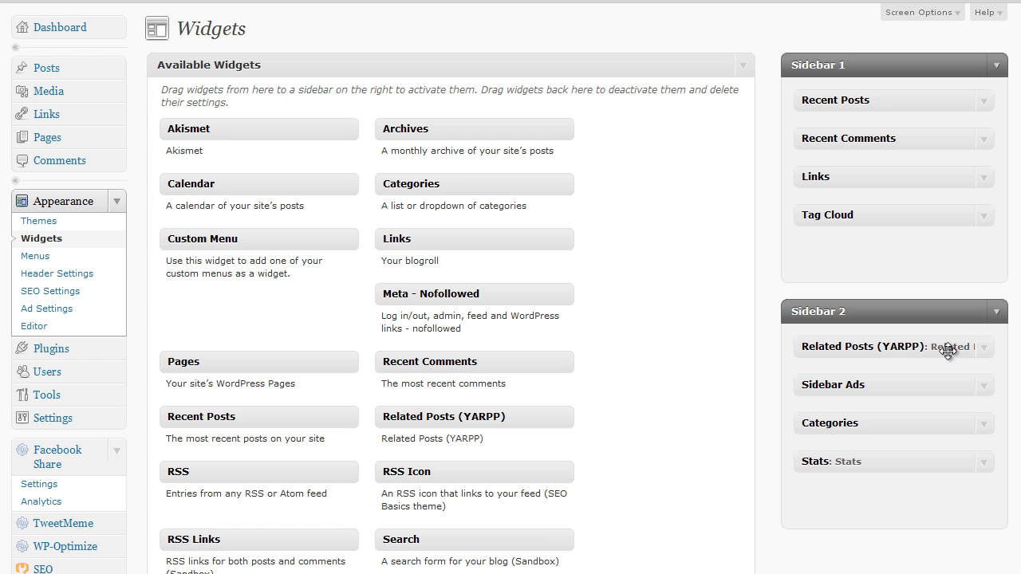
# Step: Move the Sidebar Ads widget above Related Posts (YARPP) in Sidebar 2 and review its settings
pyautogui.click(986, 350)
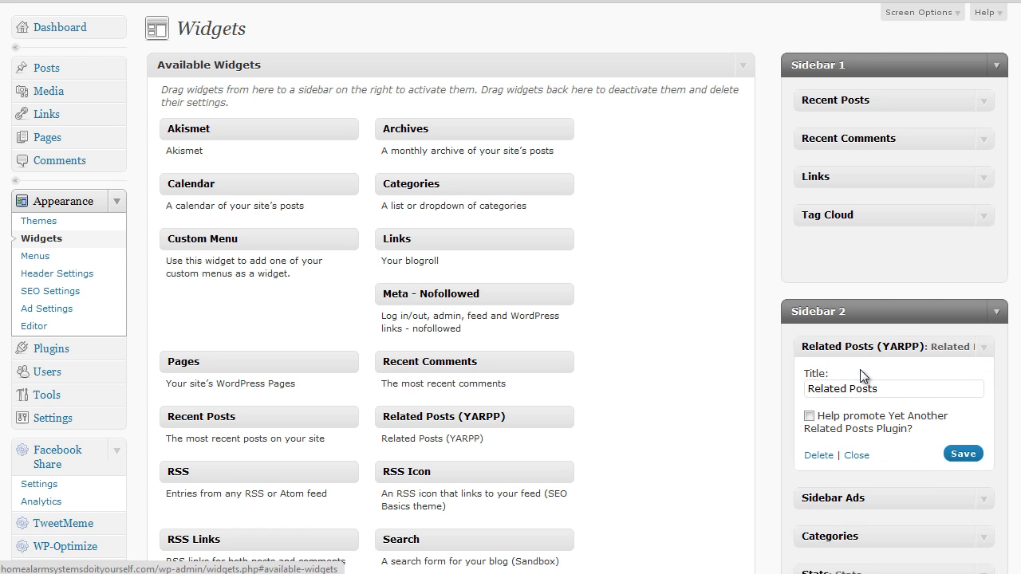
pyautogui.click(984, 352)
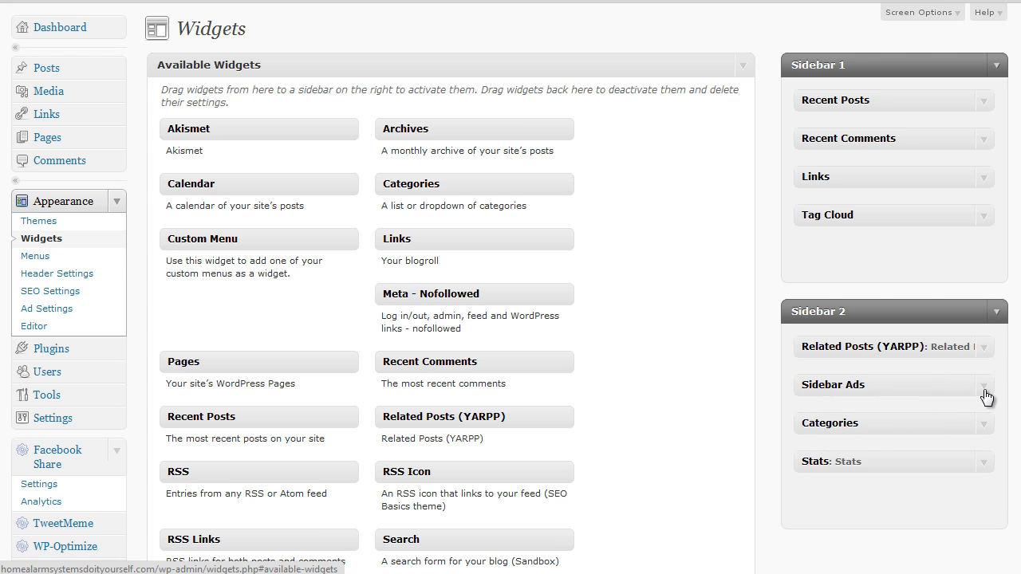
pyautogui.click(985, 394)
pyautogui.moveTo(928, 388); pyautogui.dragTo(929, 364)
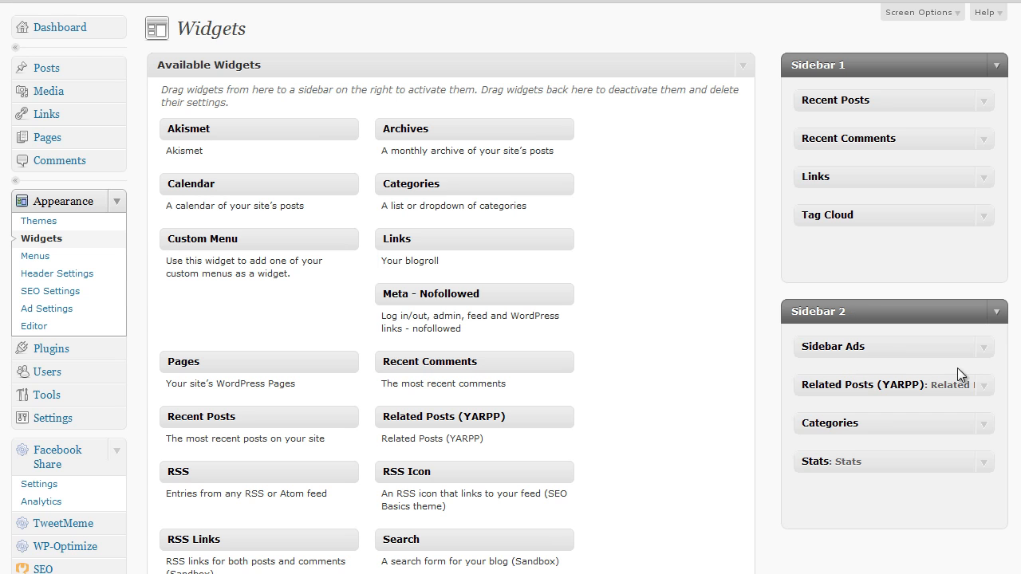
pyautogui.click(985, 351)
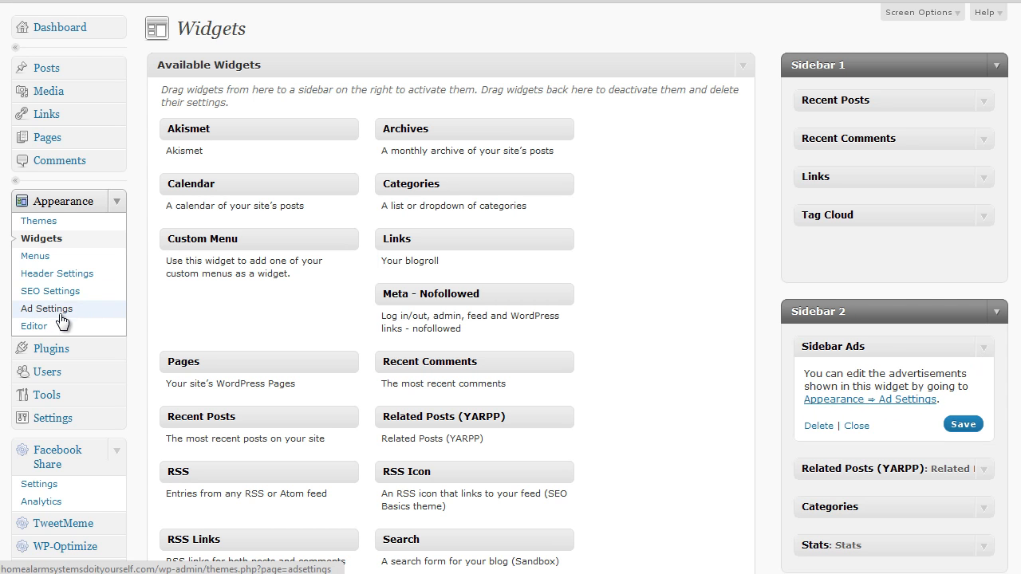
pyautogui.click(985, 351)
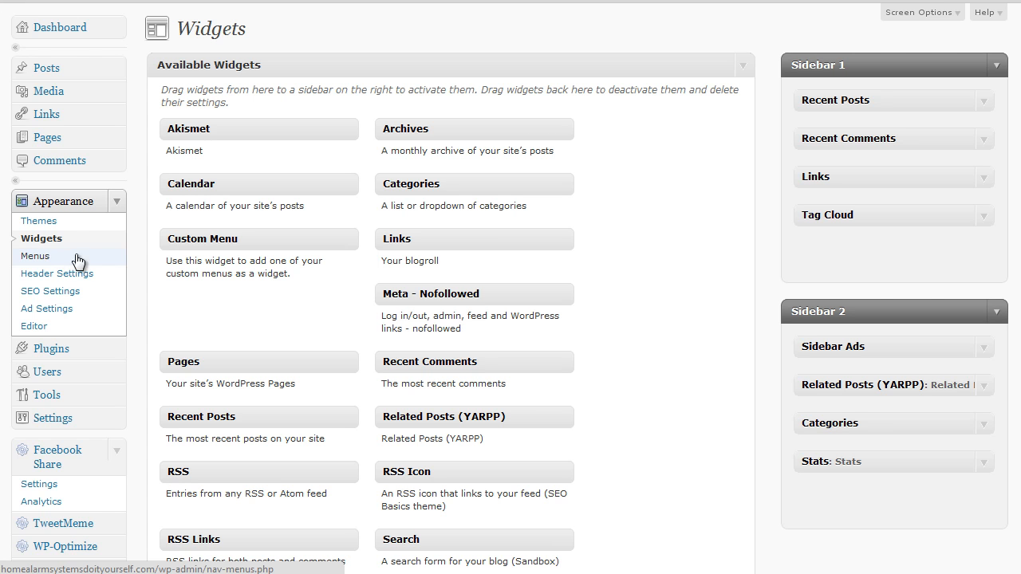
# Step: Review the SEO Basics theme's Header Settings and SEO Settings pages
pyautogui.click(78, 279)
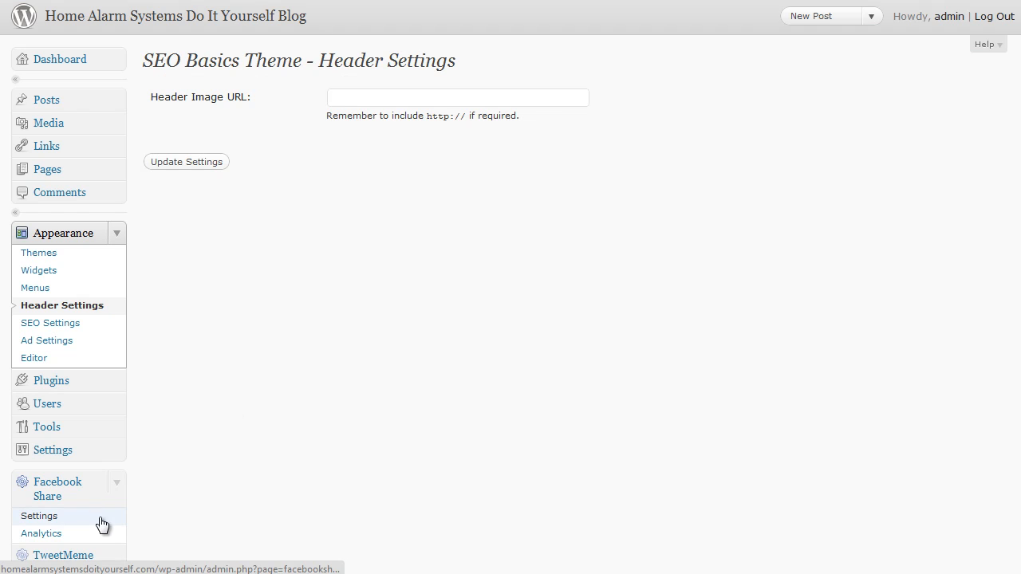
pyautogui.click(117, 450)
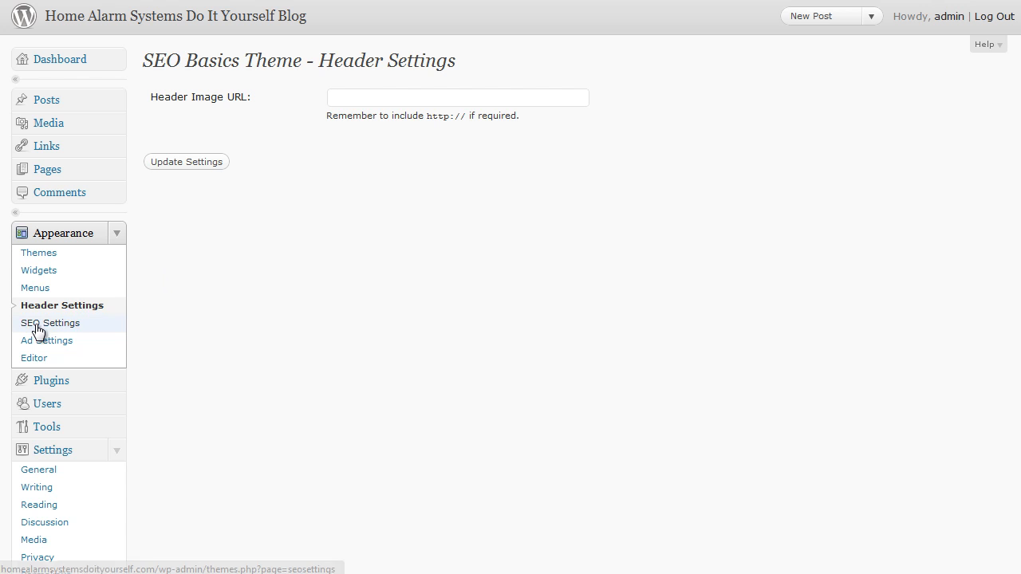
pyautogui.click(36, 323)
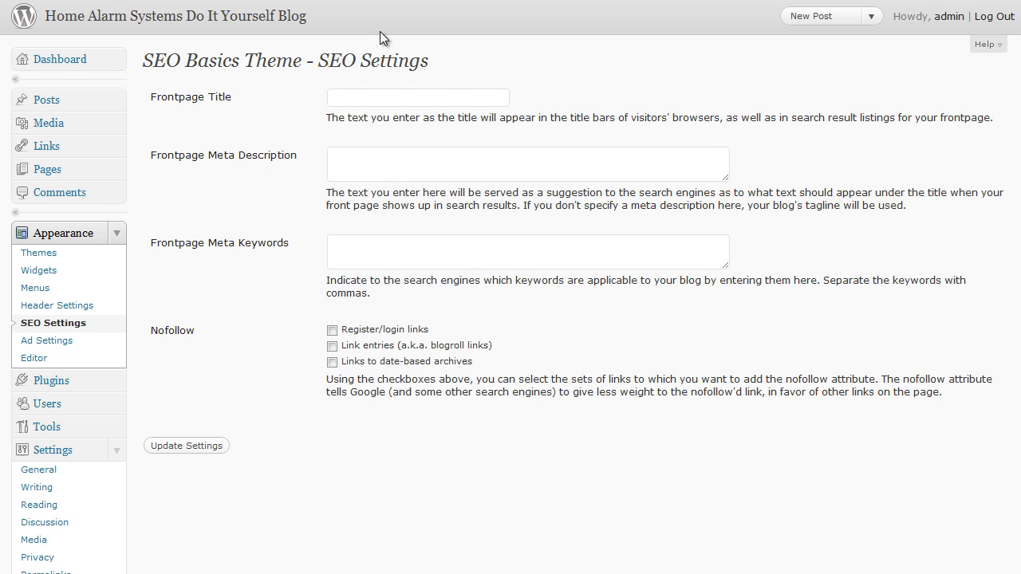
# Step: Review the SEO Basics theme's advertising settings, including the choices for the number of ads to display on the sidebar
pyautogui.click(63, 341)
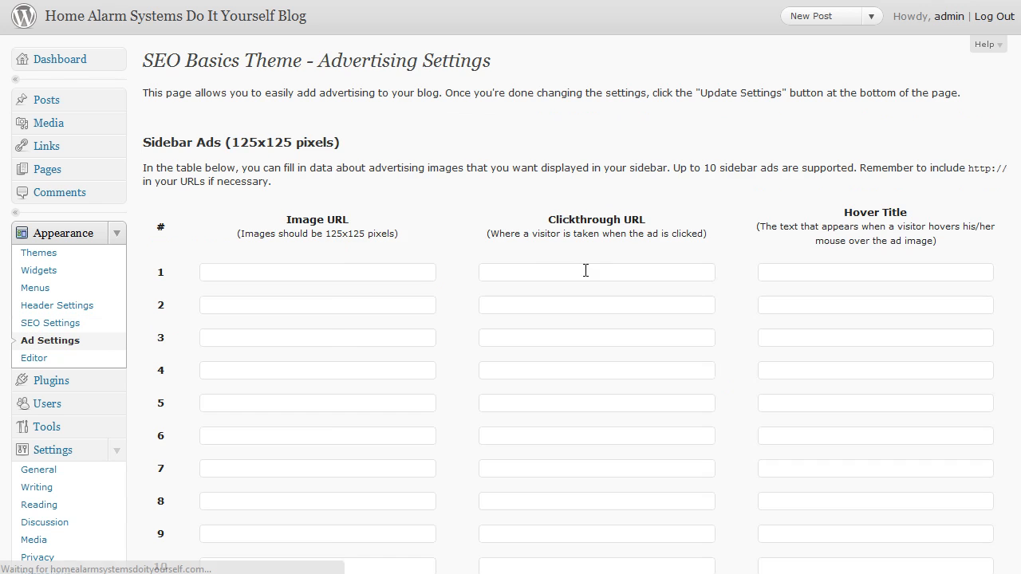
pyautogui.scroll(-3, 474, 274)
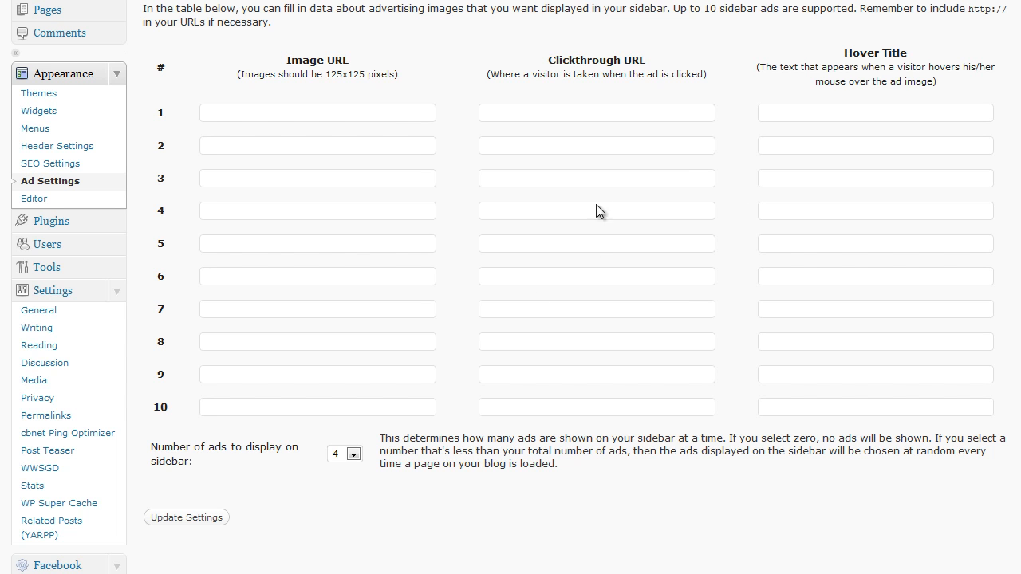
pyautogui.click(355, 455)
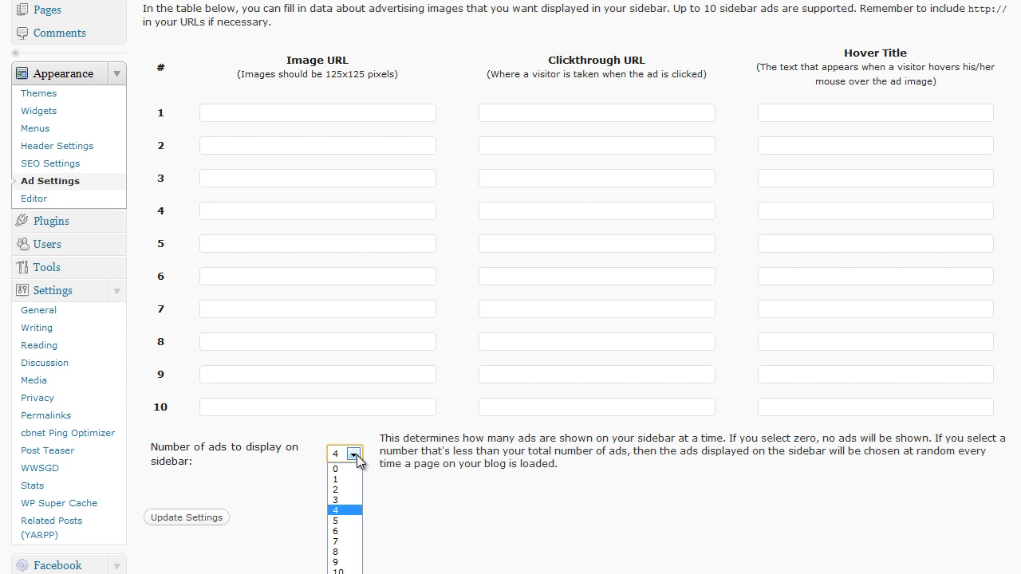
pyautogui.click(440, 501)
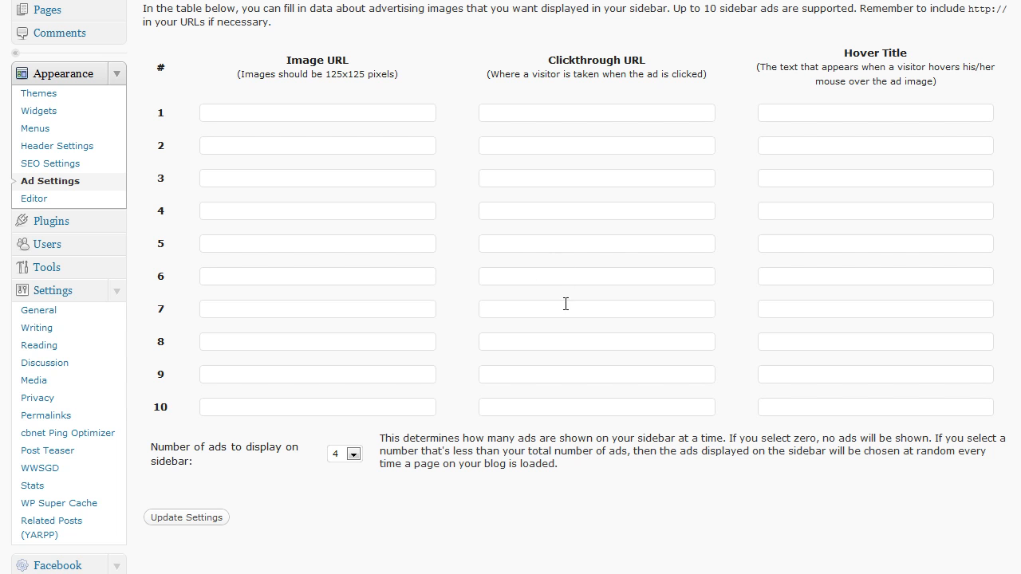
pyautogui.scroll(3, 359, 432)
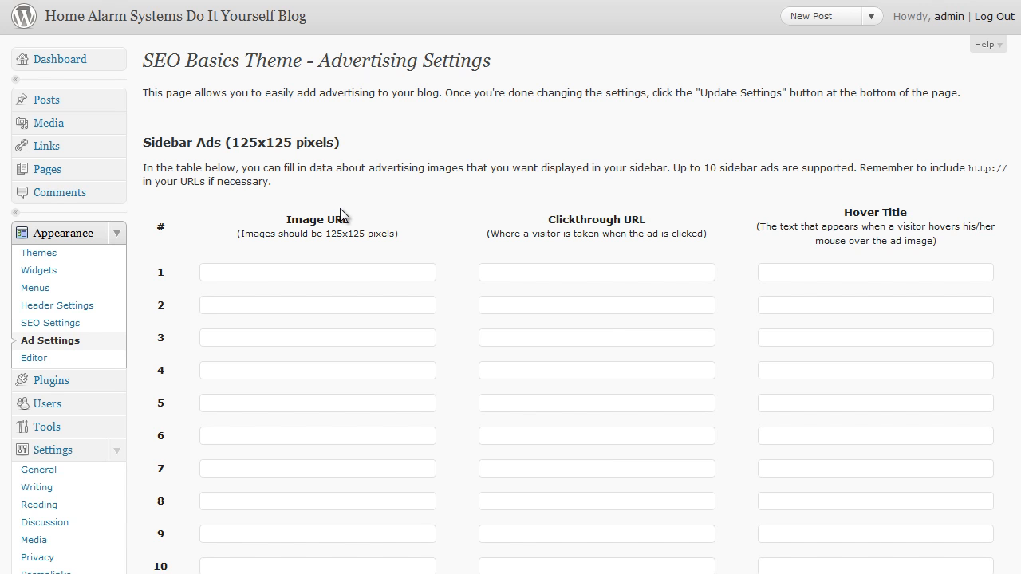
# Step: Return to the widgets page and expand Sidebar 2 to check its widgets
pyautogui.click(53, 275)
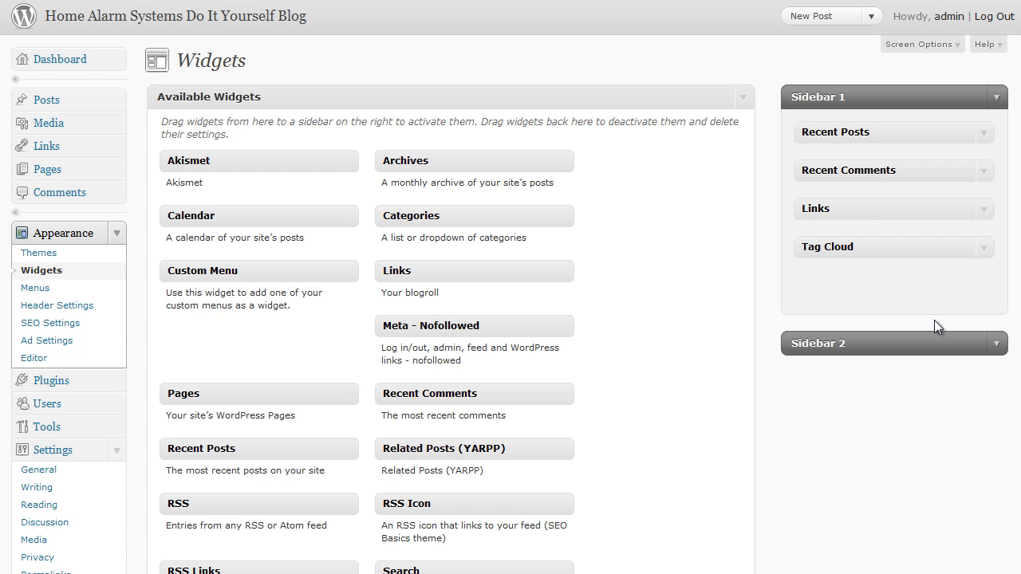
pyautogui.click(998, 343)
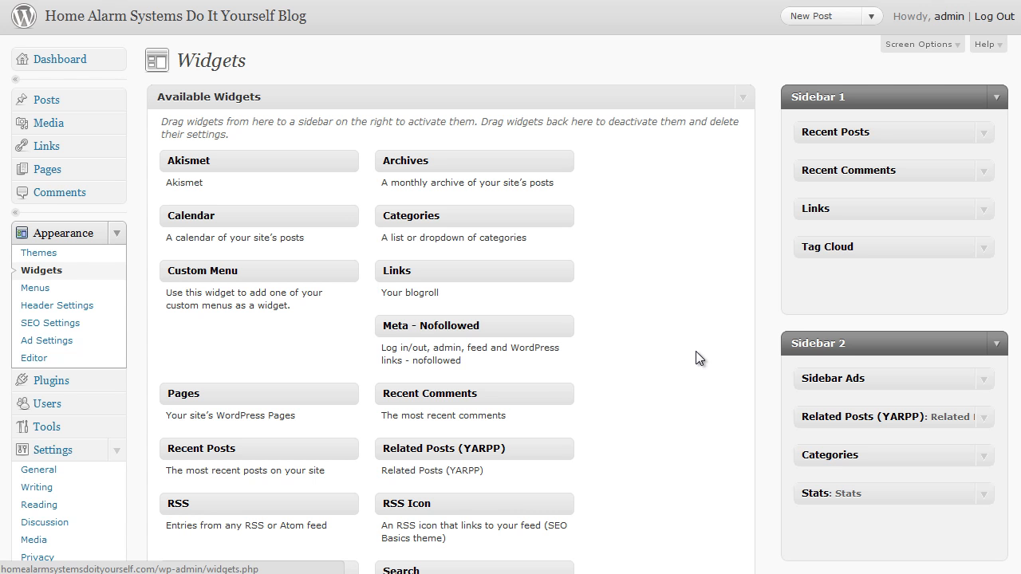
# Step: Activate the HeatMap Adsense Theme 2.5.4 from the available themes
pyautogui.click(40, 253)
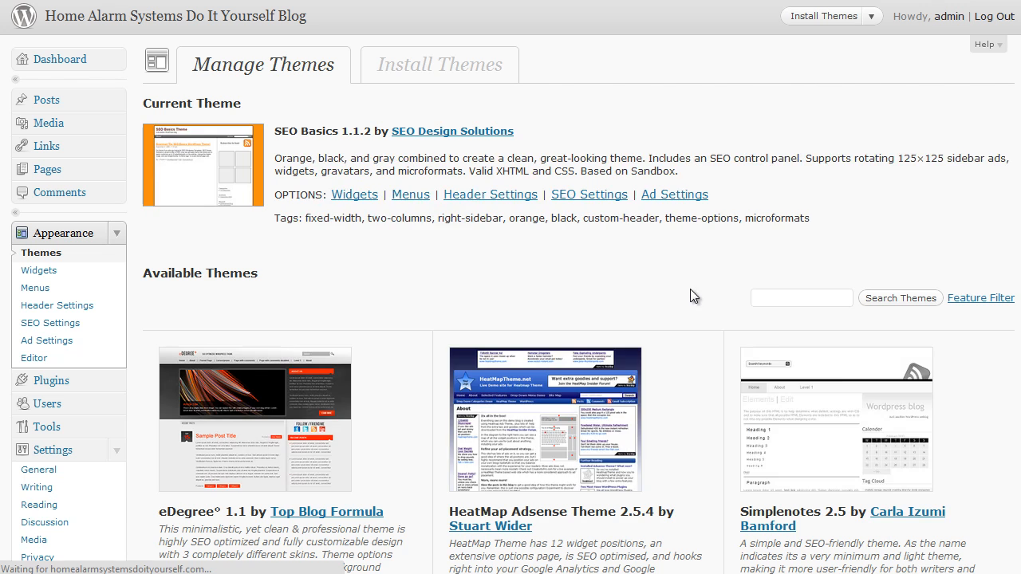
pyautogui.scroll(-3, 692, 289)
pyautogui.scroll(-3, 598, 285)
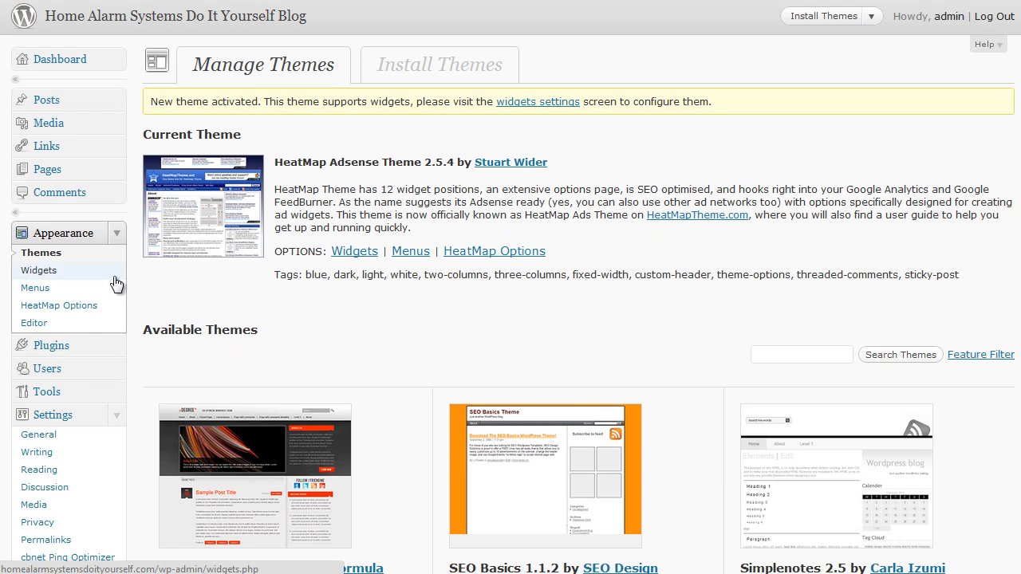
# Step: Examine the HeatMap Options page, from preset mode and ad units through to the footer bar options
pyautogui.click(64, 310)
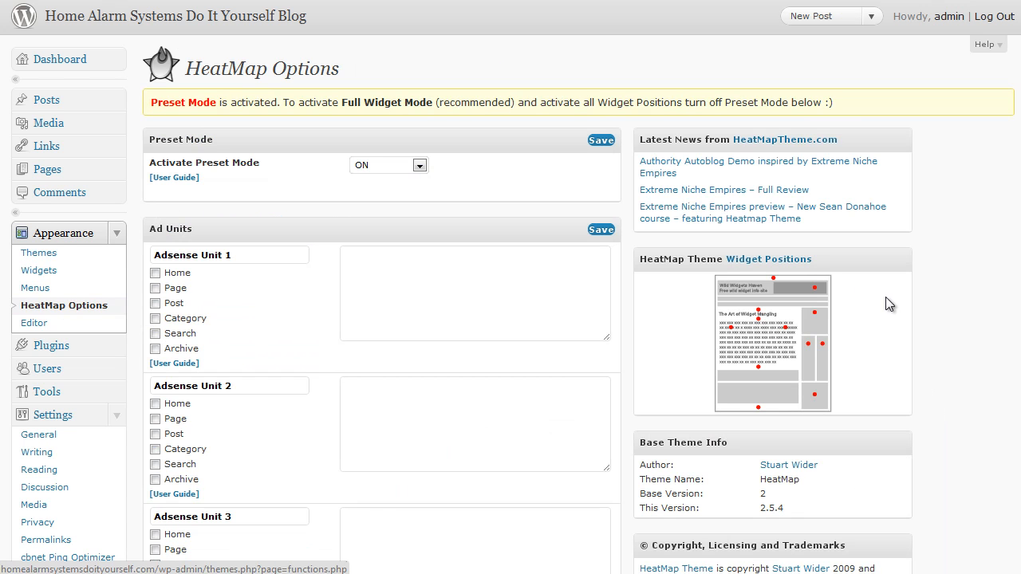
pyautogui.scroll(-10, 1015, 148)
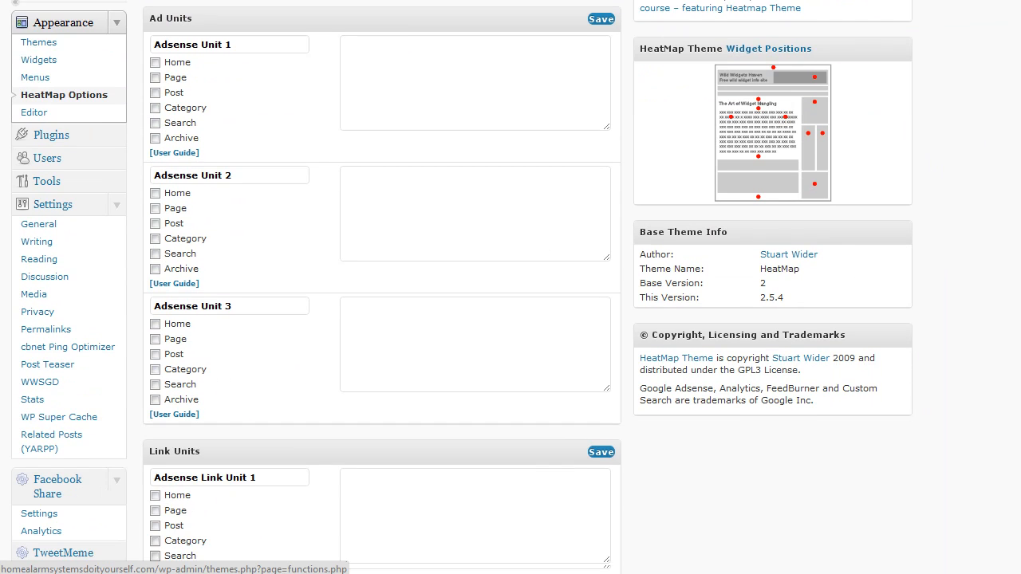
pyautogui.scroll(-10, 383, 283)
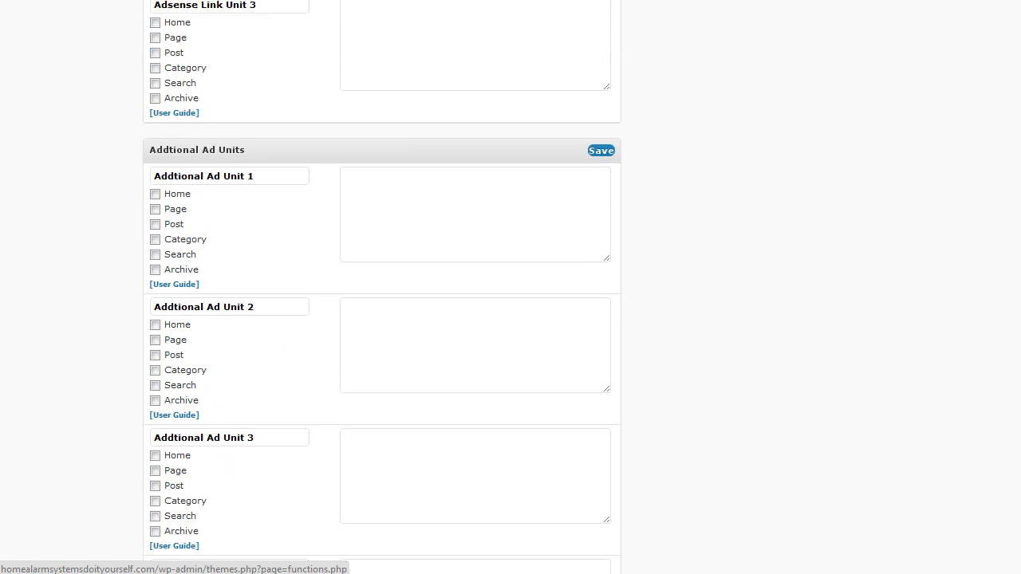
pyautogui.scroll(-1, 382, 287)
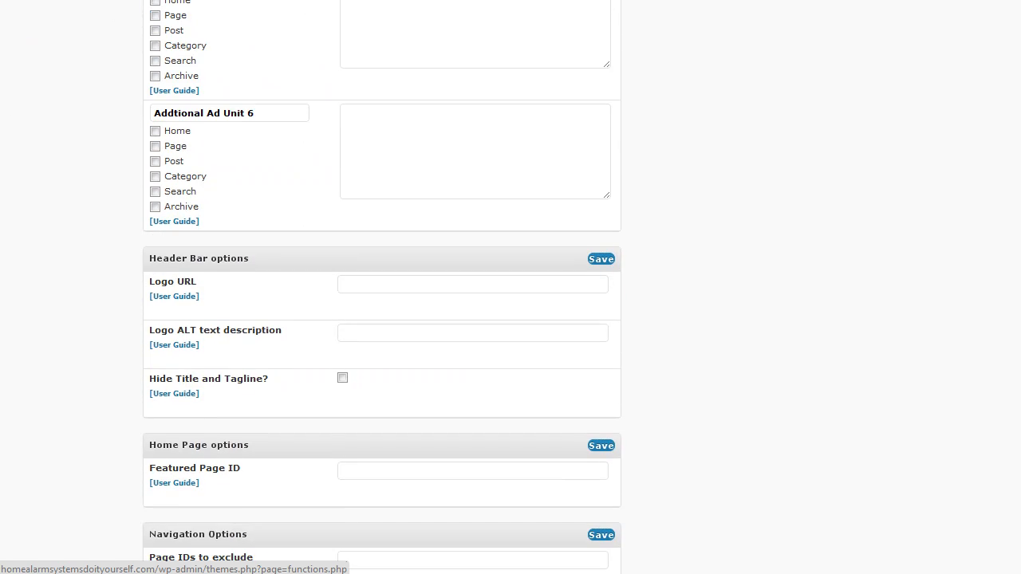
pyautogui.scroll(-4, 382, 287)
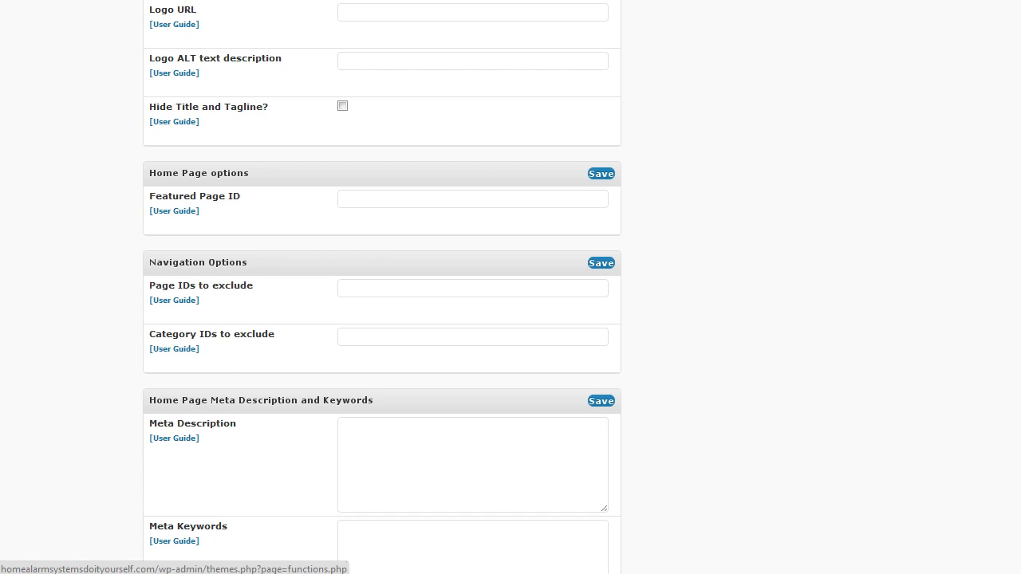
pyautogui.scroll(-5, 382, 287)
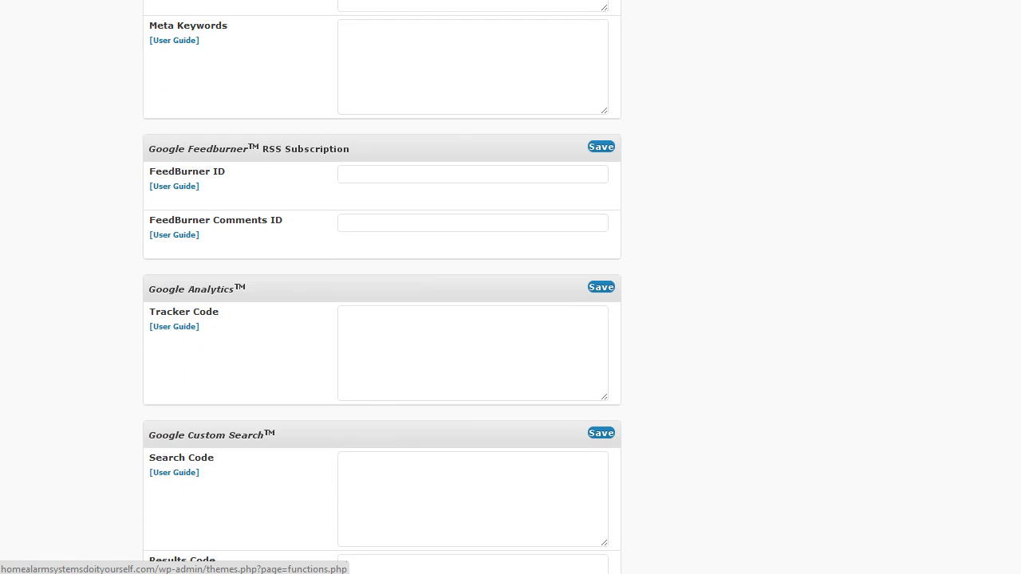
pyautogui.scroll(-1, 382, 287)
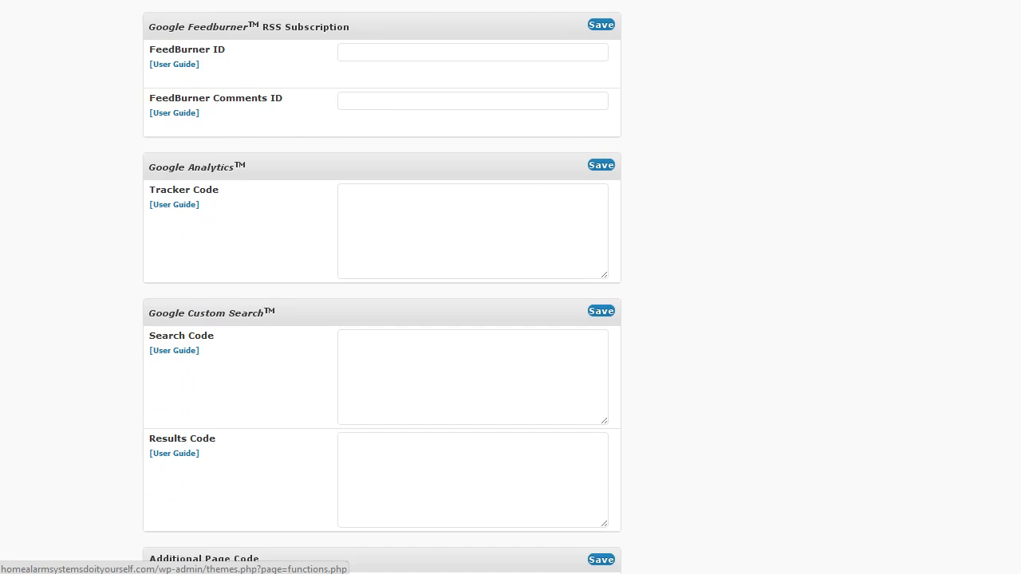
pyautogui.scroll(-3, 382, 287)
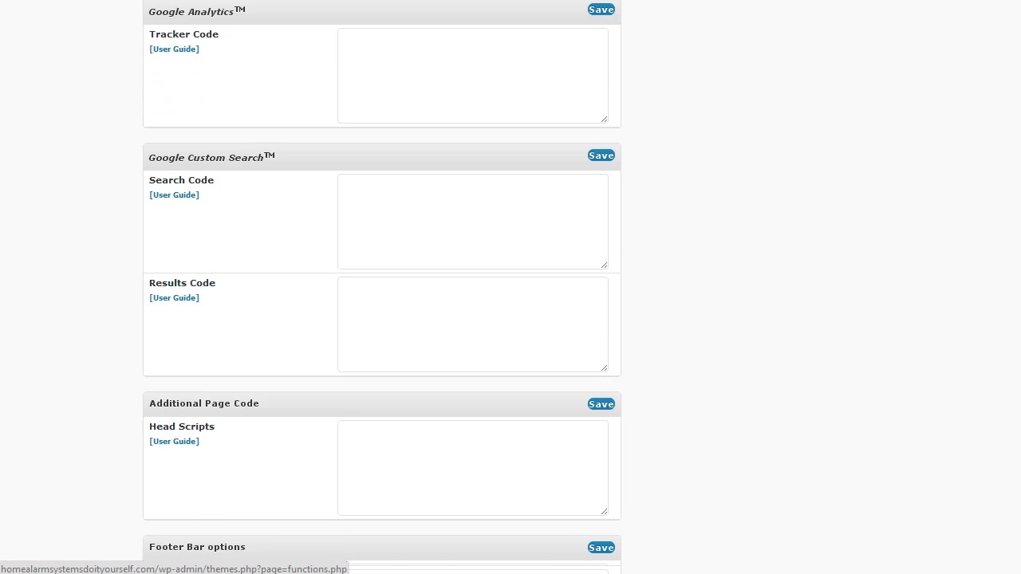
pyautogui.scroll(-2, 382, 304)
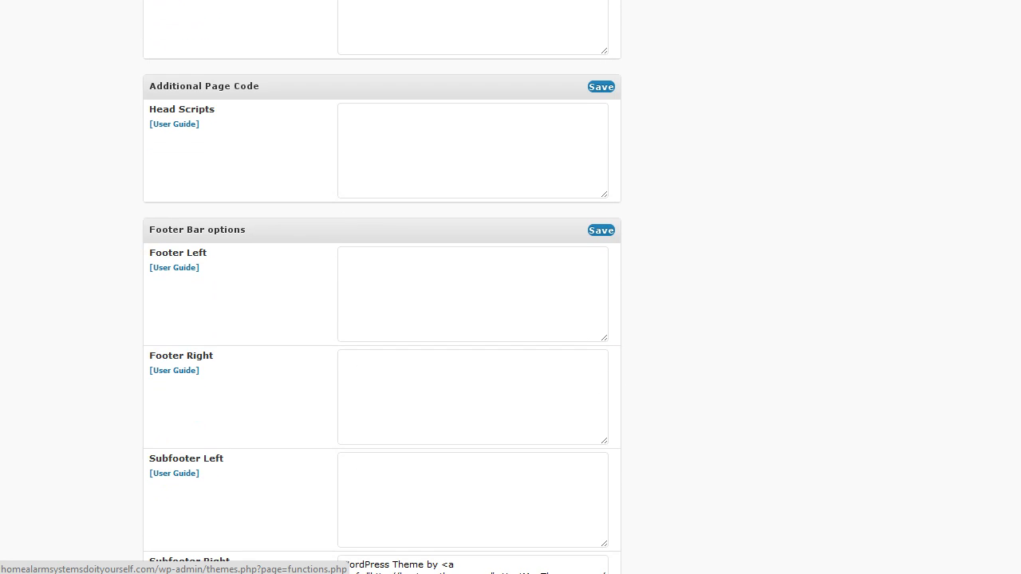
pyautogui.scroll(-3, 383, 303)
pyautogui.scroll(20, 383, 287)
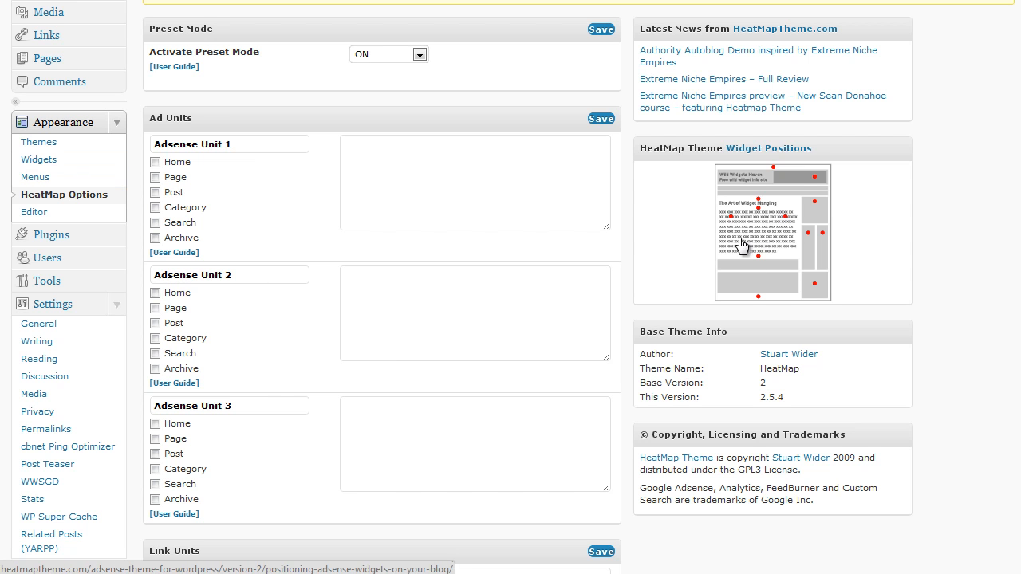
# Step: Examine the available widgets and widget positions offered by the HeatMap theme, expanding the [Sidebar] Left area
pyautogui.click(41, 163)
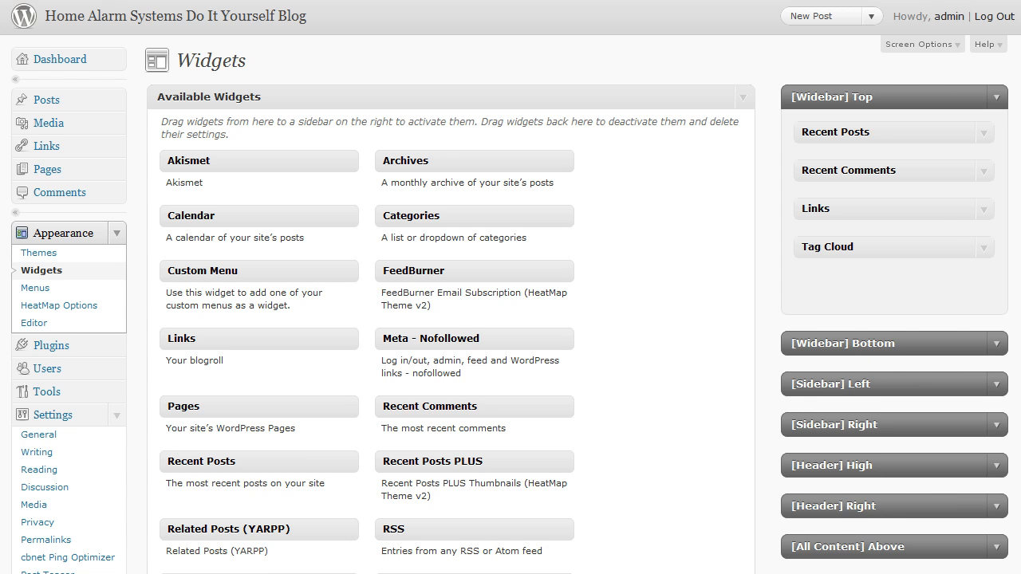
pyautogui.scroll(-1, 918, 457)
pyautogui.scroll(-3, 877, 240)
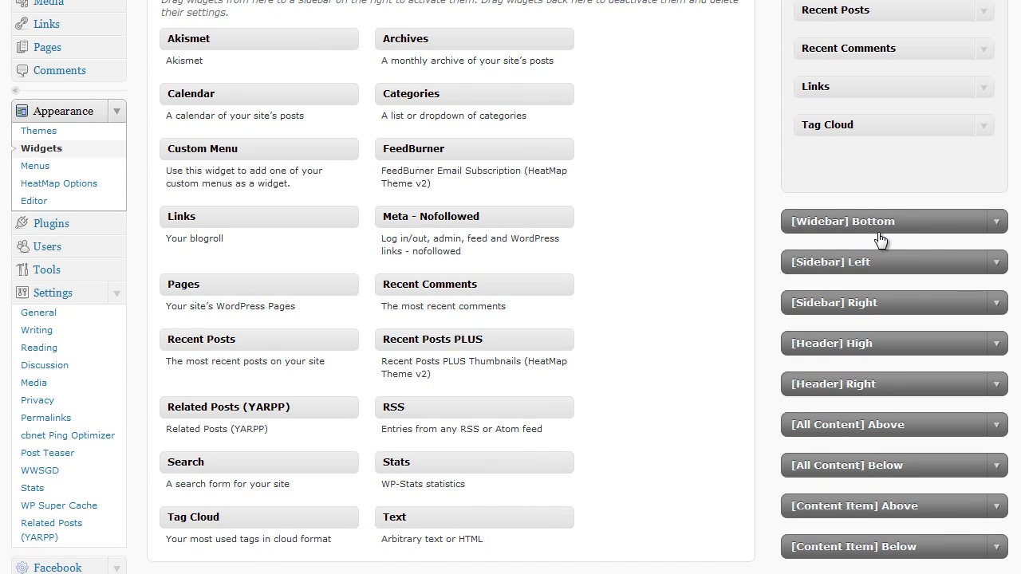
pyautogui.click(999, 264)
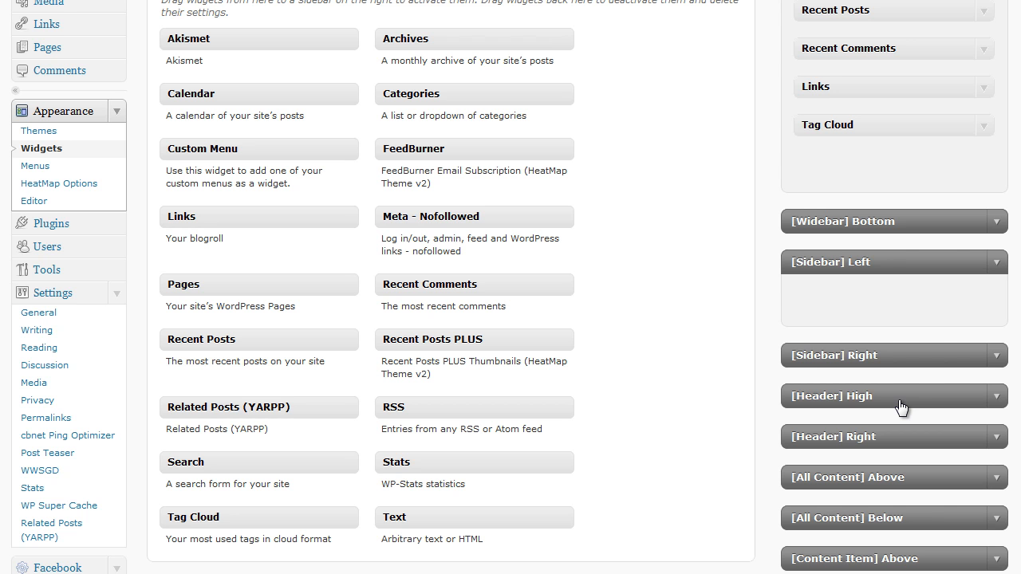
pyautogui.scroll(-2, 862, 263)
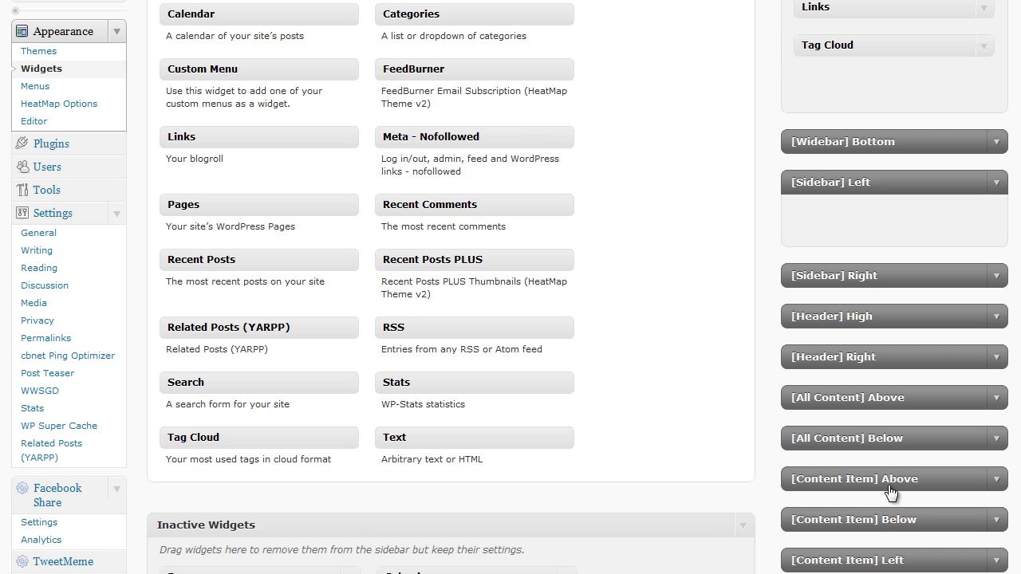
pyautogui.scroll(4, 679, 345)
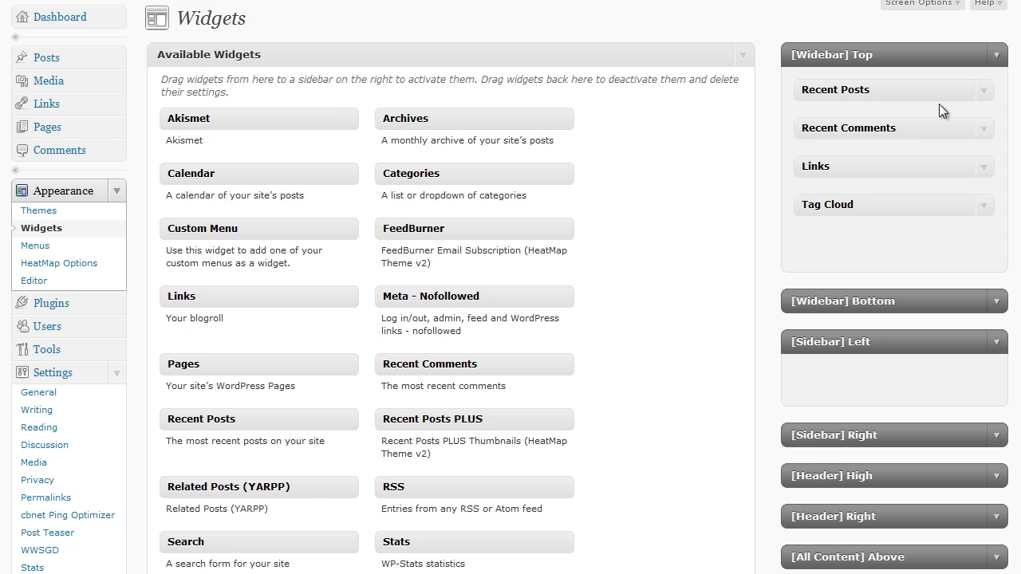
pyautogui.scroll(-4, 702, 303)
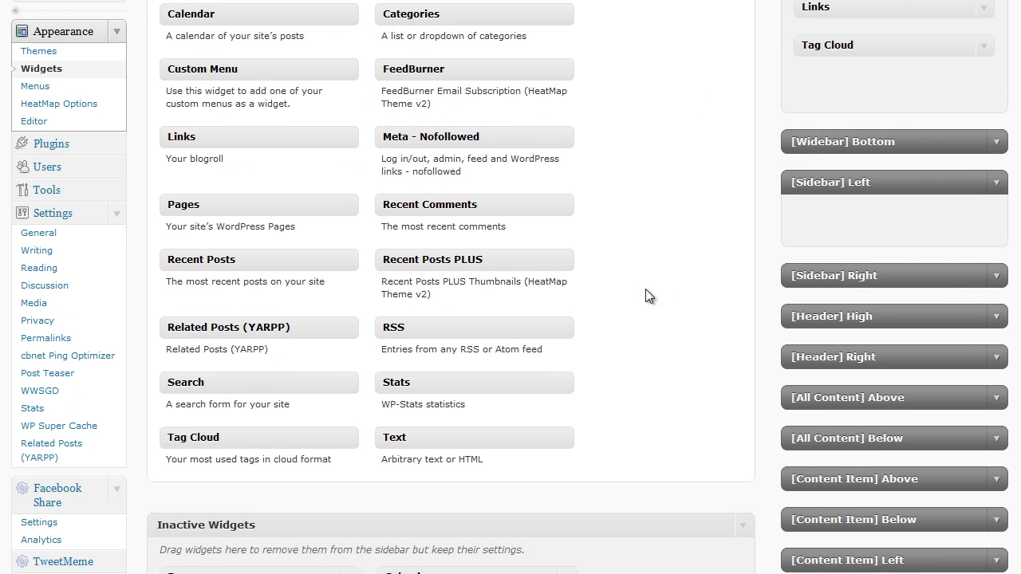
pyautogui.scroll(3, 612, 265)
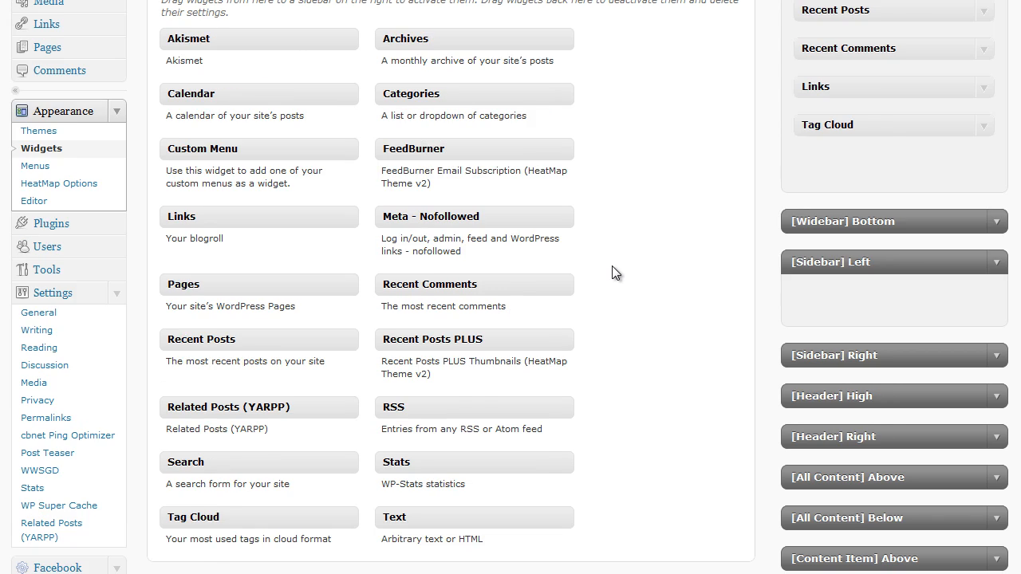
pyautogui.scroll(1, 646, 202)
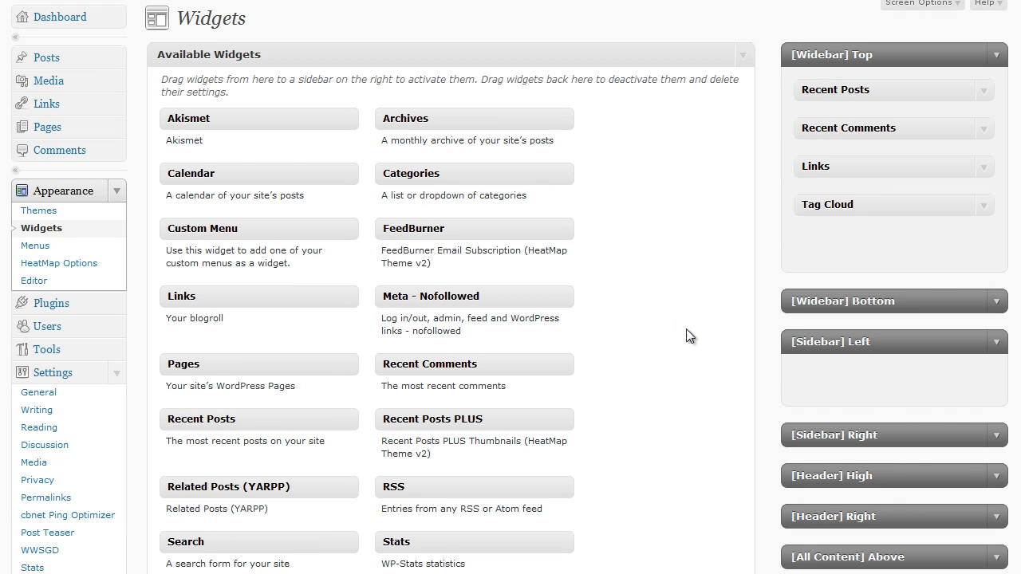
pyautogui.scroll(1, 686, 307)
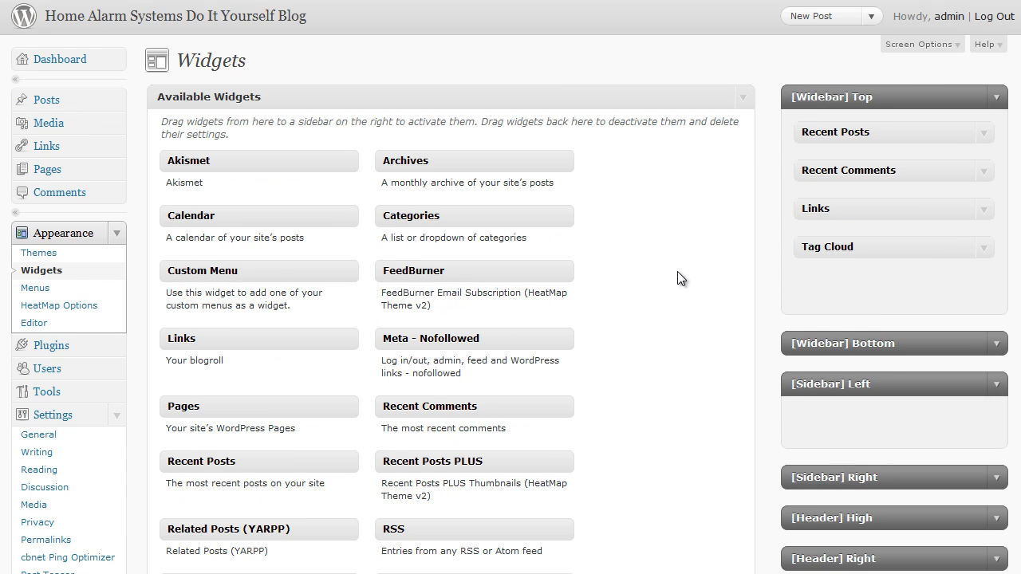
# Step: Return to the theme management page
pyautogui.click(61, 264)
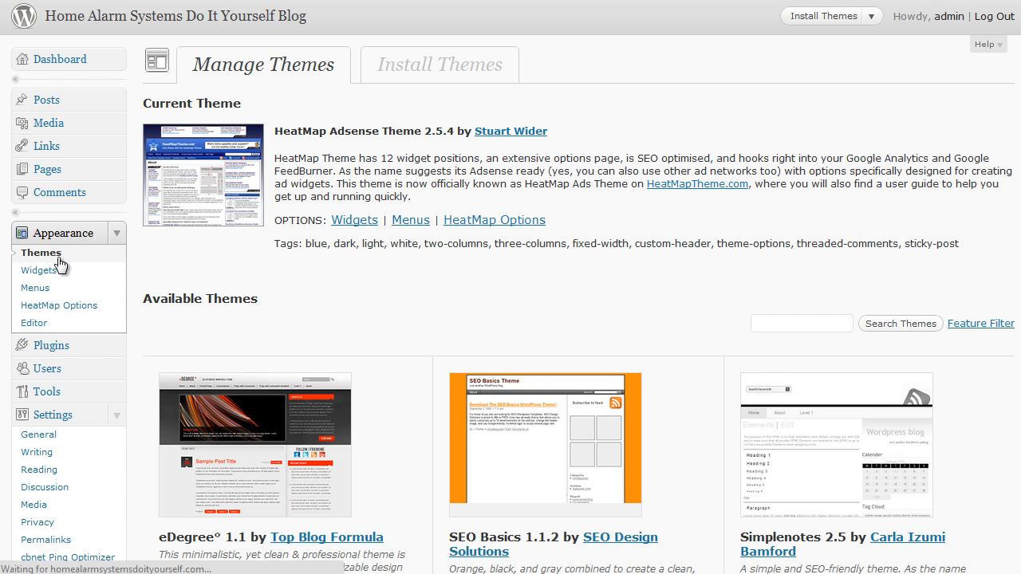